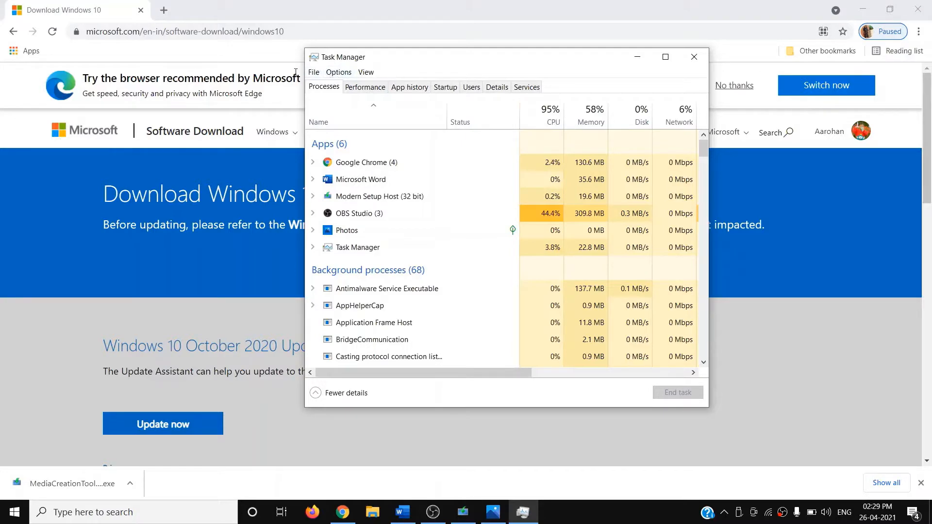
Step: Show the unresponsive Task Manager example photo, put it away, then close Task Manager
left_click(502, 518)
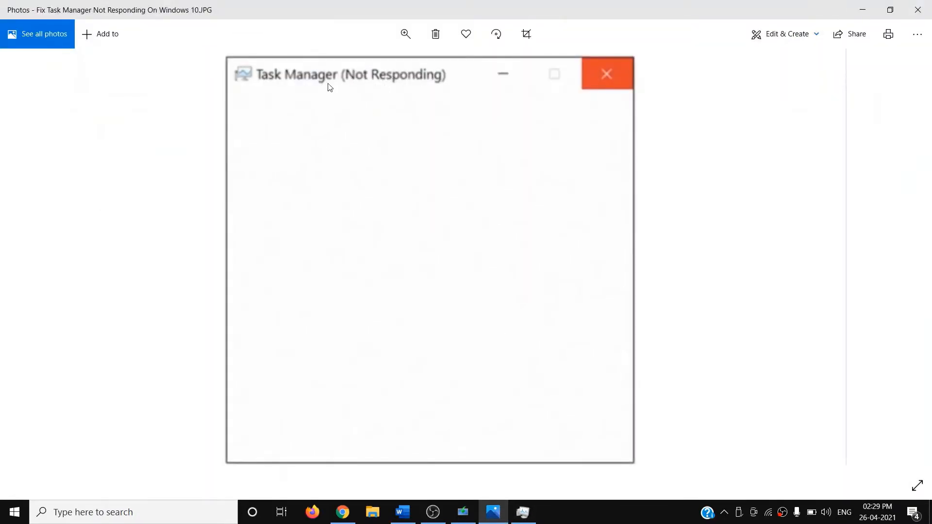
left_click(862, 9)
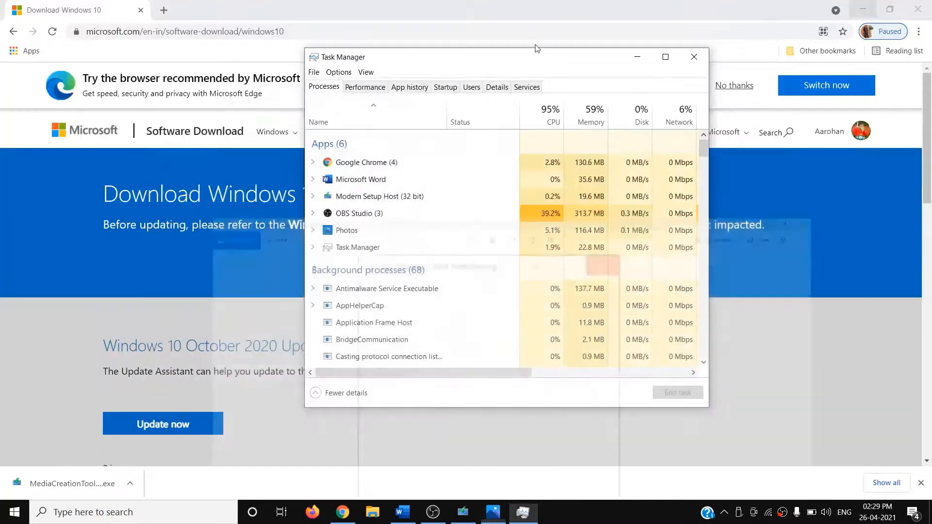
left_click(696, 57)
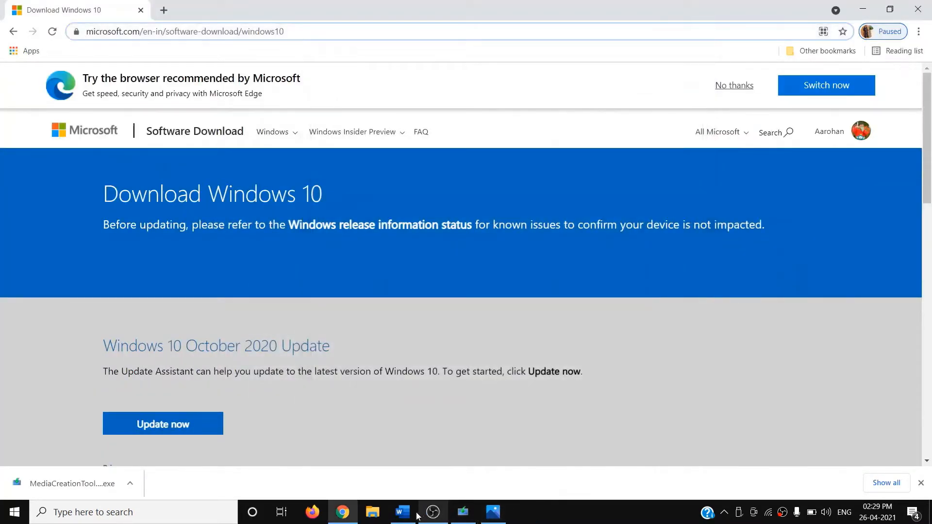
left_click(403, 512)
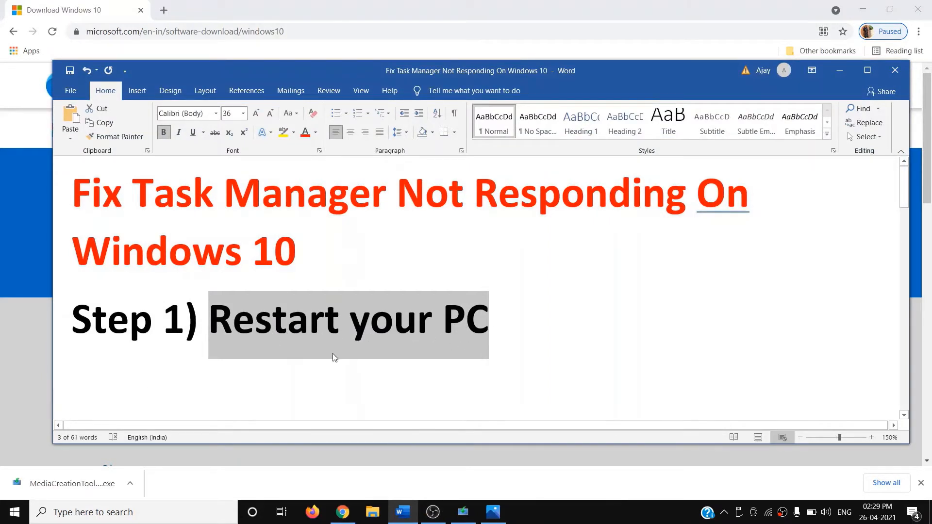
left_click(14, 512)
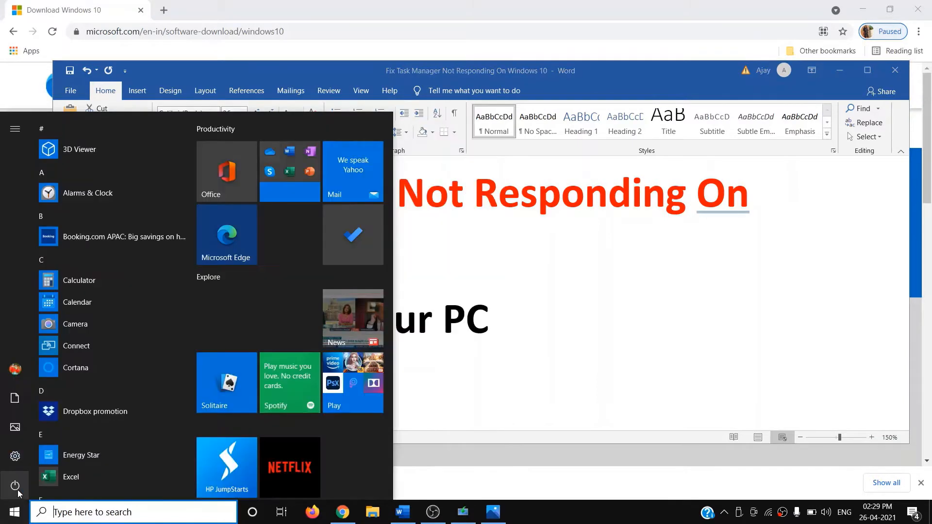
left_click(15, 485)
key("Escape")
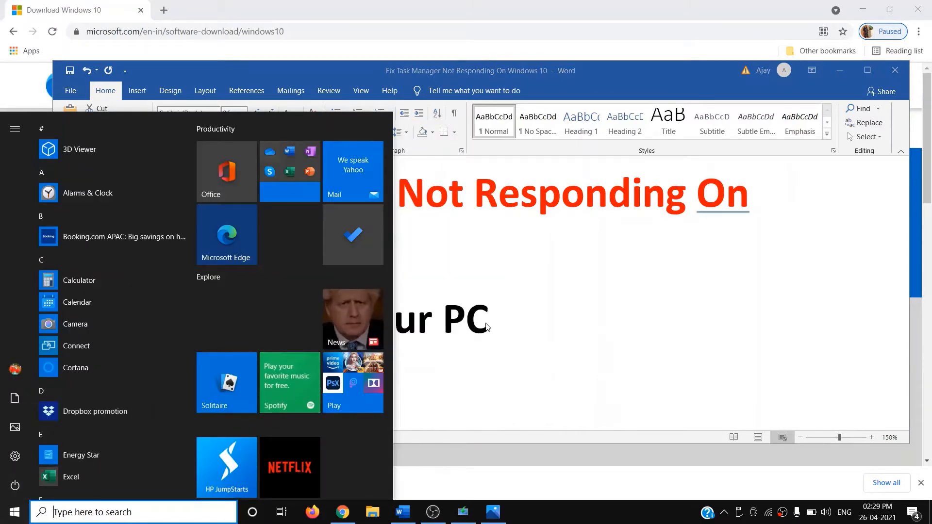
left_click(512, 325)
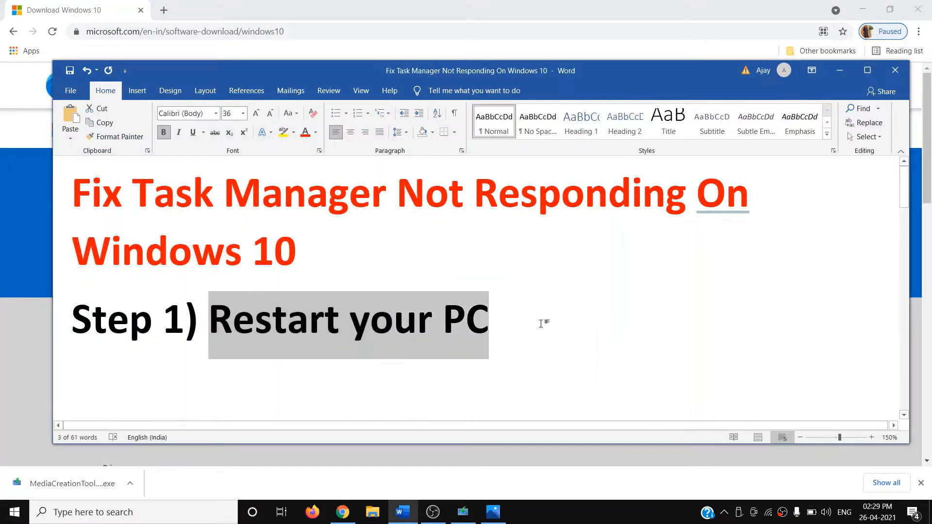
scroll(545, 317, "down", 3)
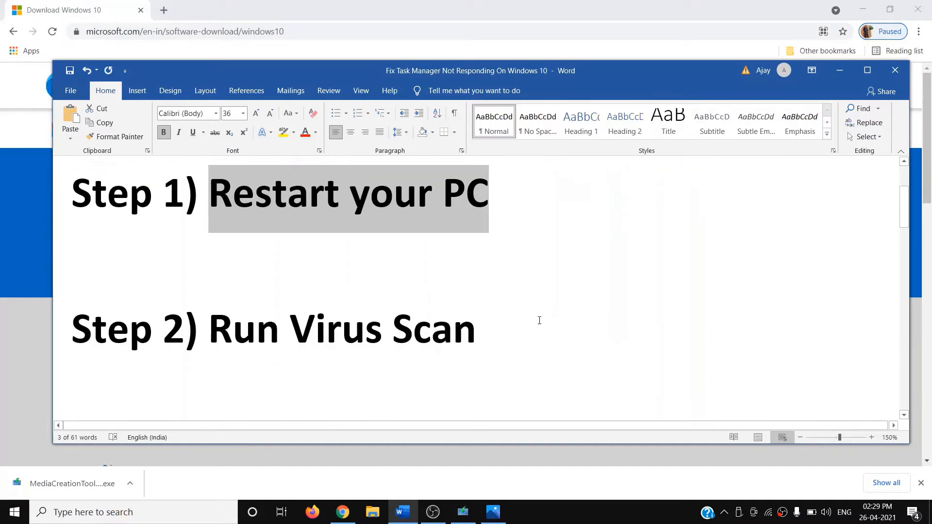
left_click_drag(211, 331, 416, 342)
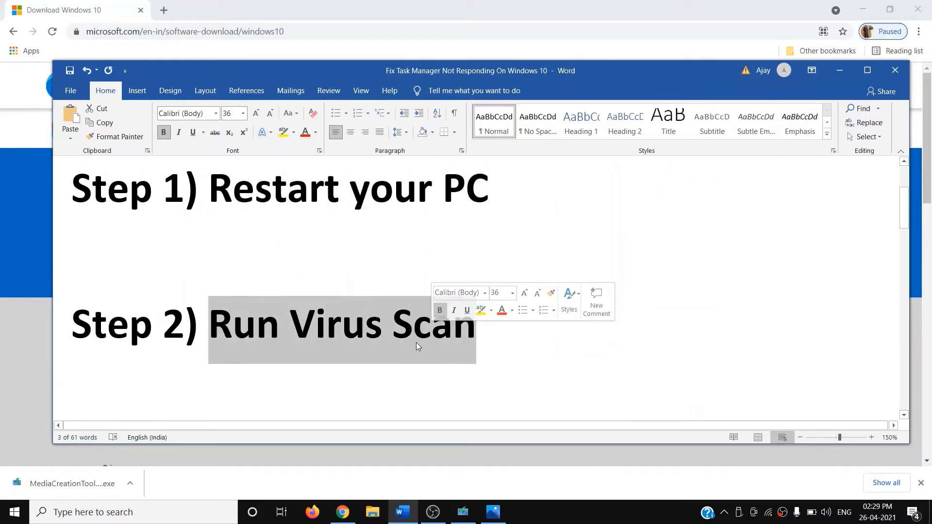
left_click(316, 335)
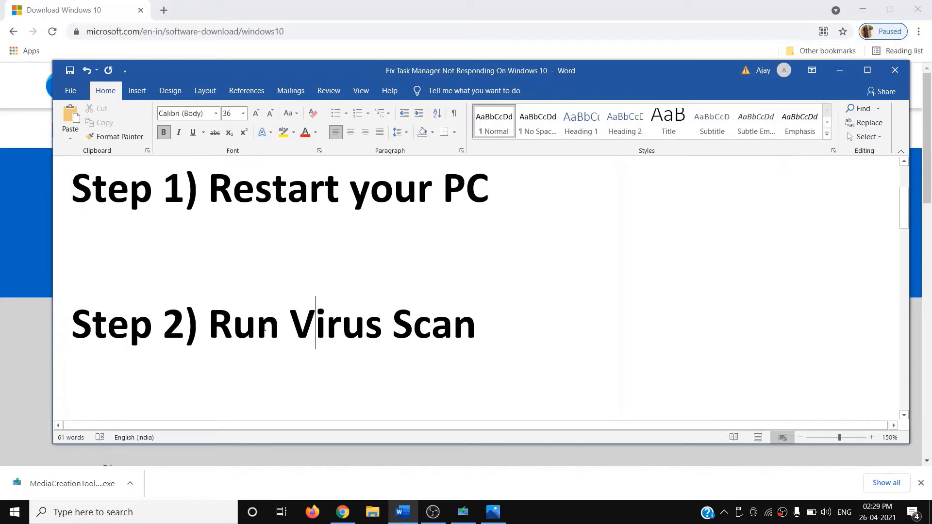
left_click_drag(232, 330, 475, 330)
left_click(262, 335)
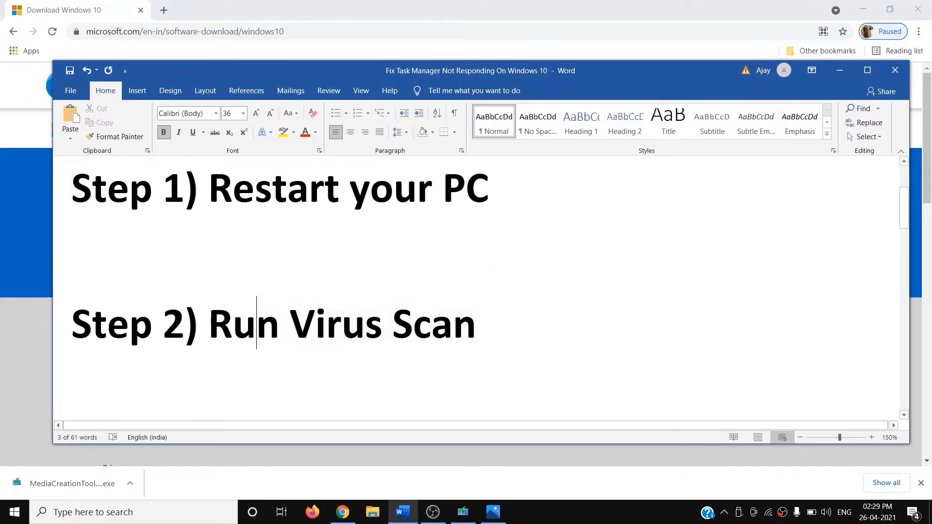
scroll(474, 349, "down", 3)
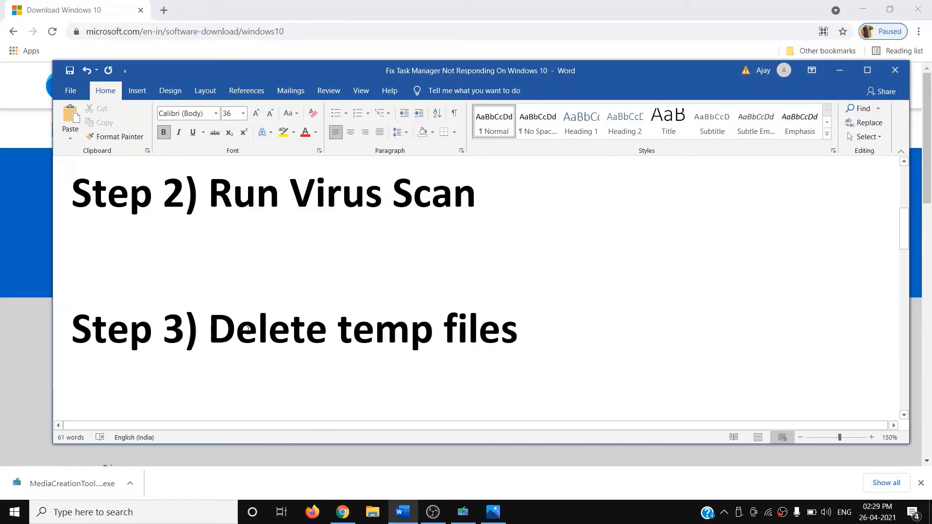
left_click_drag(224, 331, 518, 335)
left_click(124, 514)
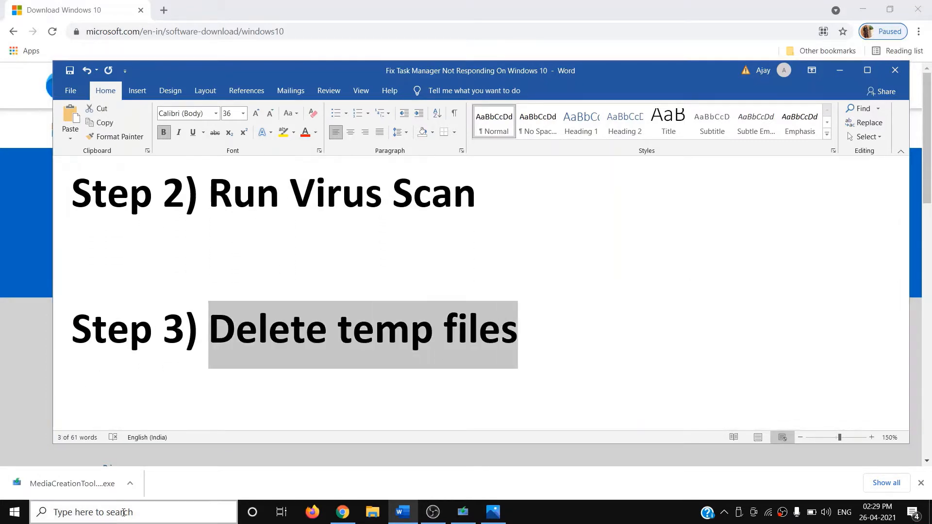
Step: Open the Windows Temp folder through the Run prompt with 'temp'
type("run")
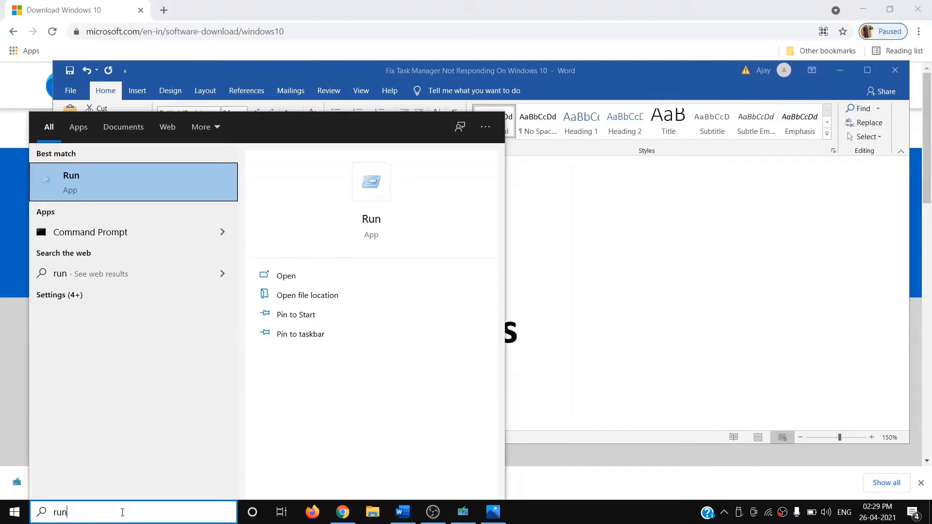
left_click(173, 177)
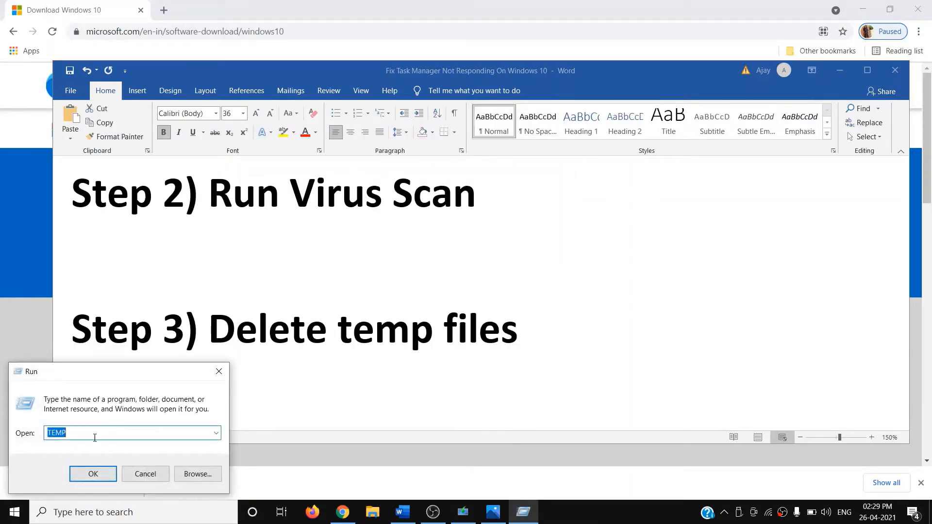
left_click(94, 438)
left_click_drag(114, 433, 46, 435)
type("temp")
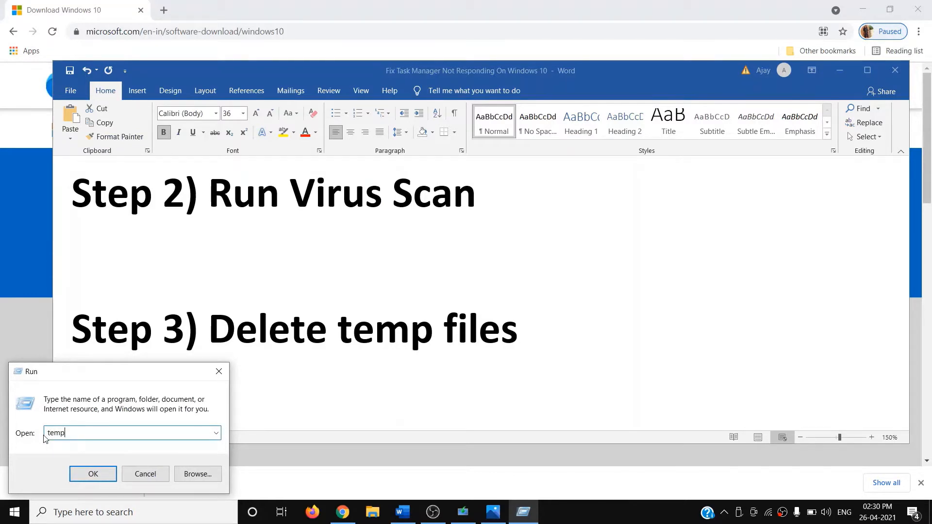
left_click(92, 474)
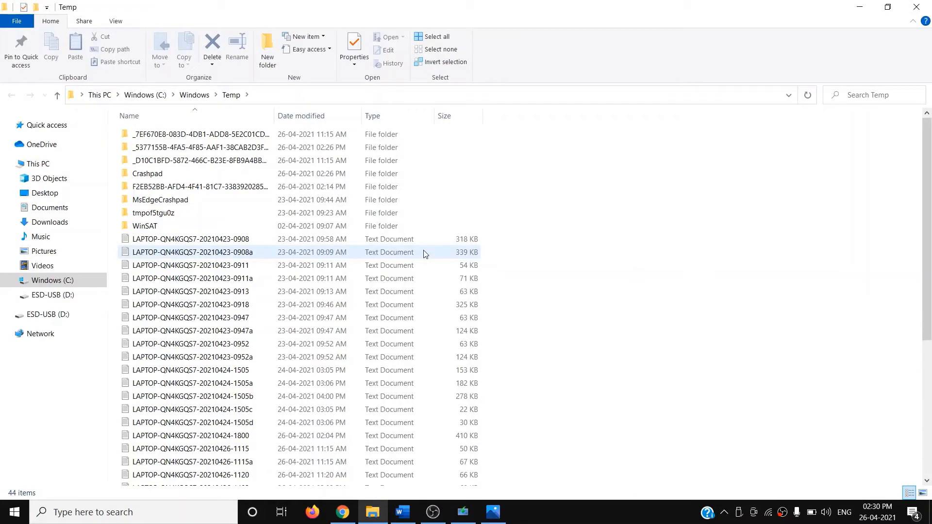
Step: Delete everything in Temp, skipping all in-use files, and close the folder
key("ctrl+a")
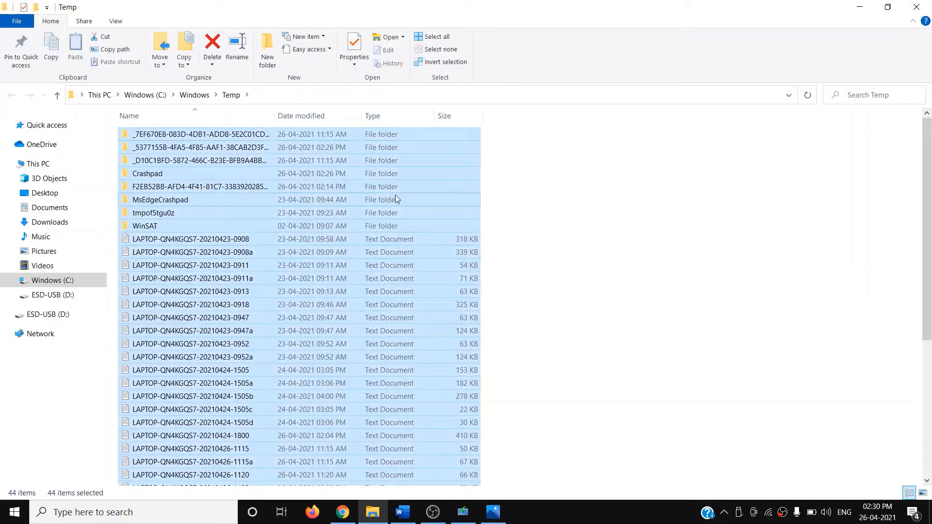
right_click(396, 195)
left_click(421, 341)
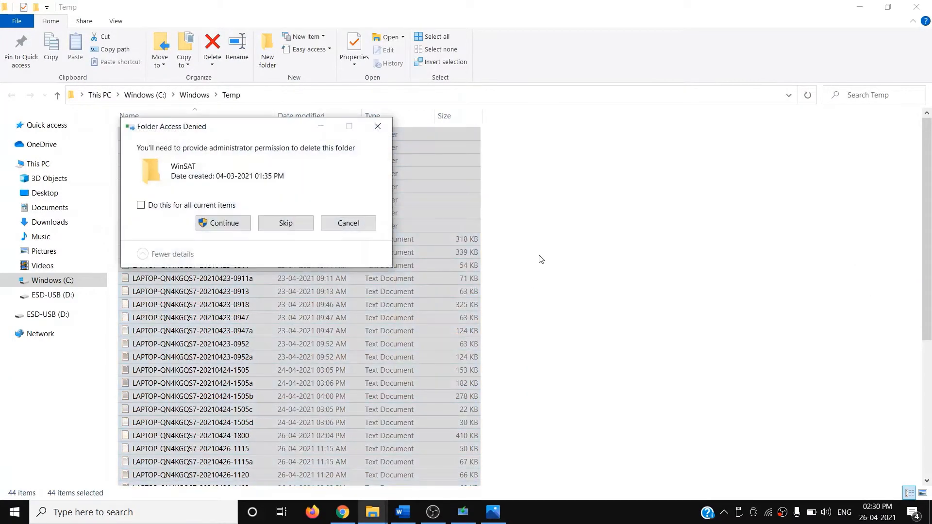
left_click(210, 228)
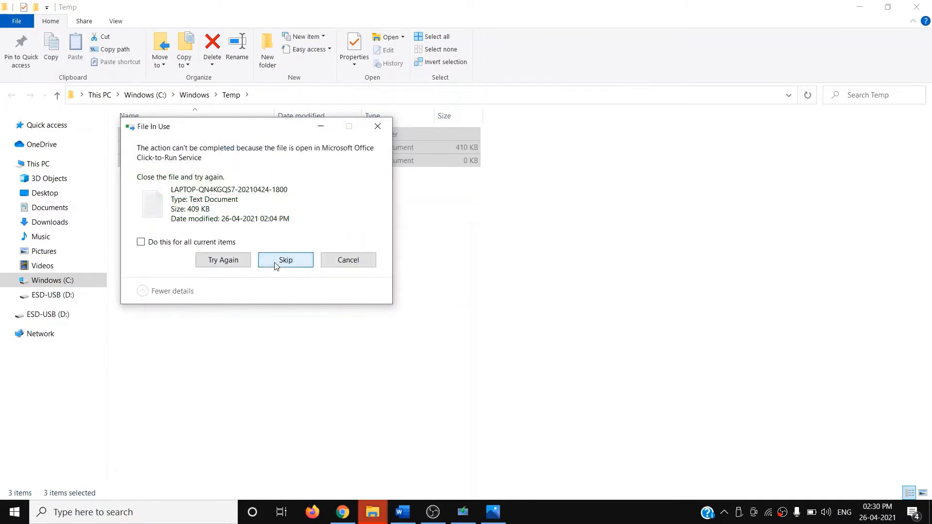
left_click(284, 261)
left_click(192, 241)
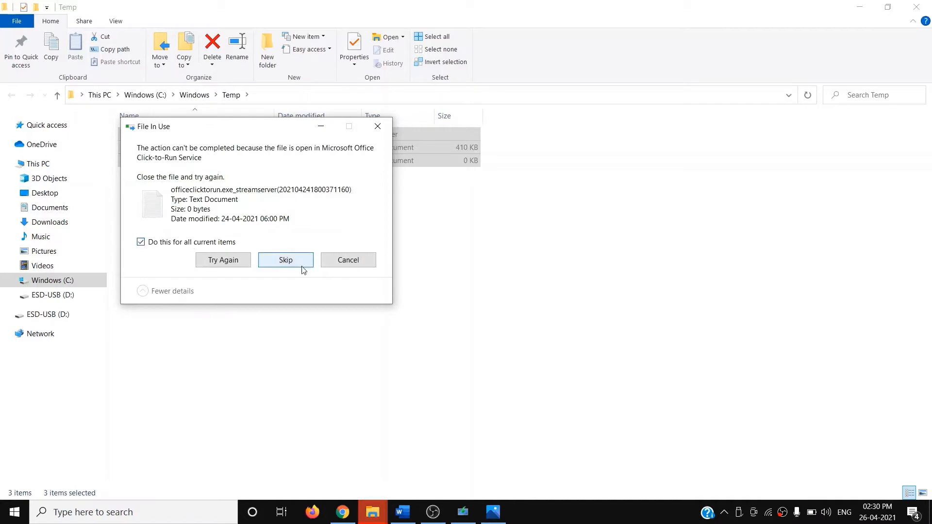
left_click(296, 262)
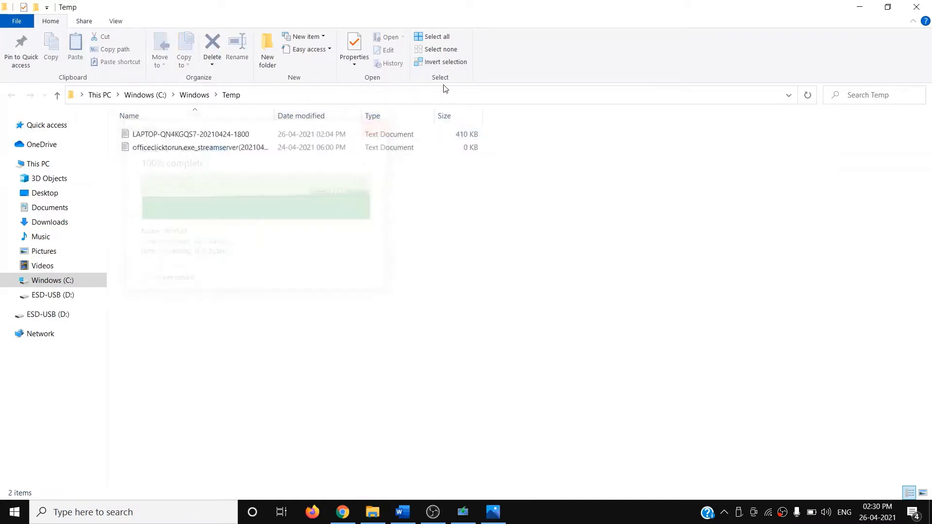
left_click(914, 8)
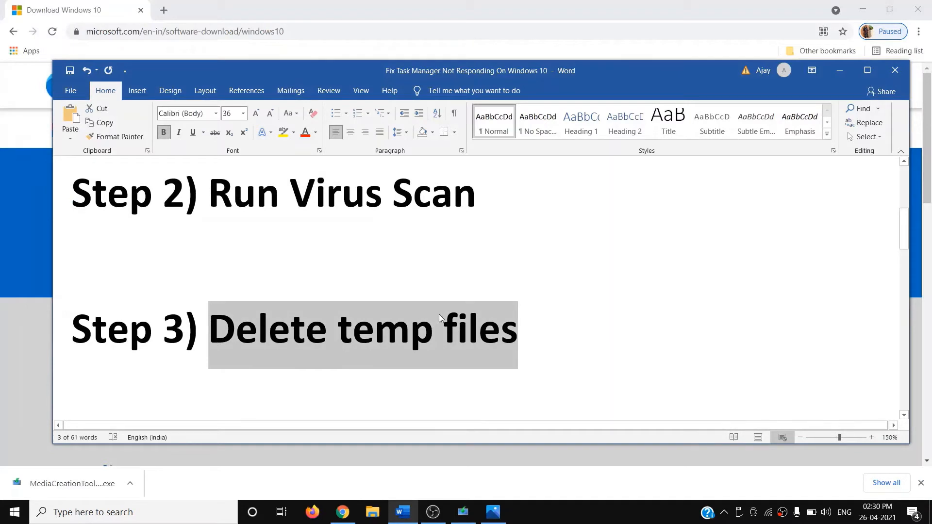
Step: Highlight the 'Perform disk cleanup' step in the notes and launch Disk Cleanup
scroll(439, 314, "down", 3)
scroll(438, 314, "up", 3)
scroll(438, 314, "down", 3)
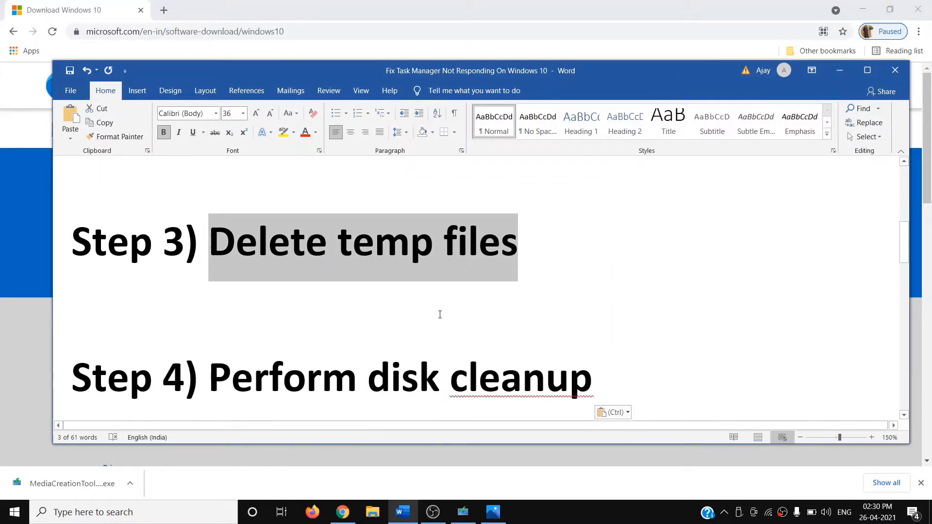
left_click_drag(209, 334, 592, 340)
left_click(183, 516)
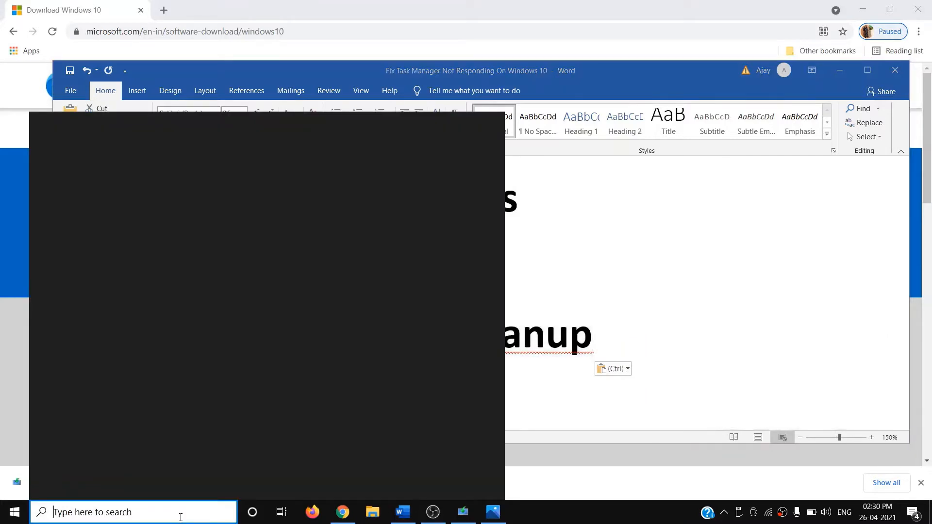
type("disk")
key("Right")
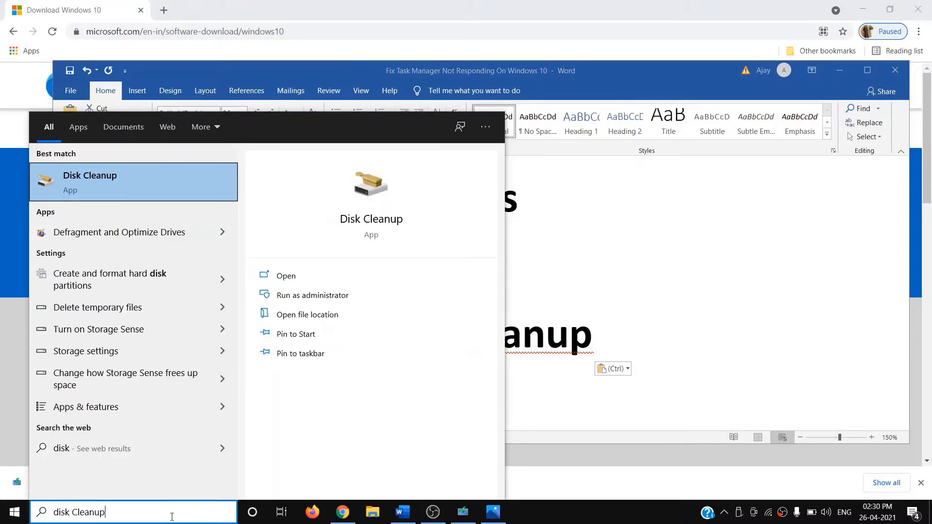
left_click(127, 181)
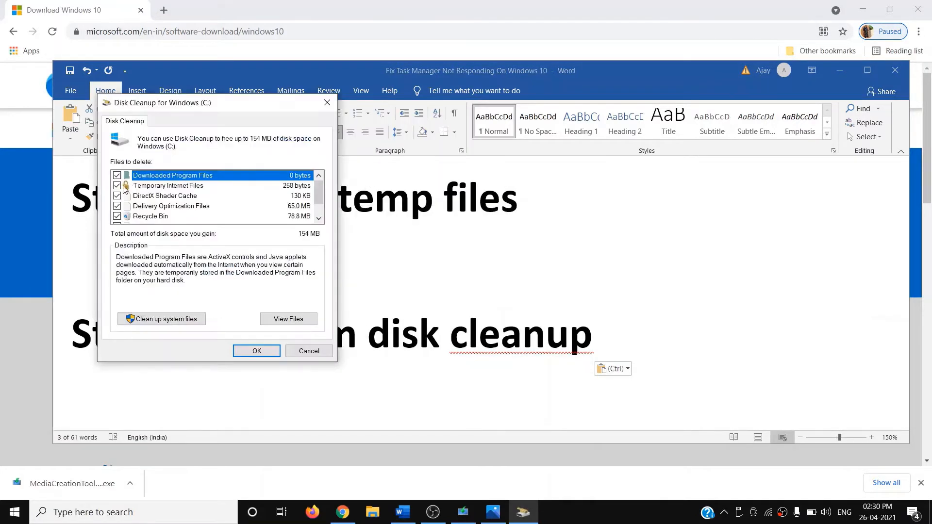
Step: Rescan including system files, then permanently delete the selected files from drive C:
scroll(127, 210, "down", 1)
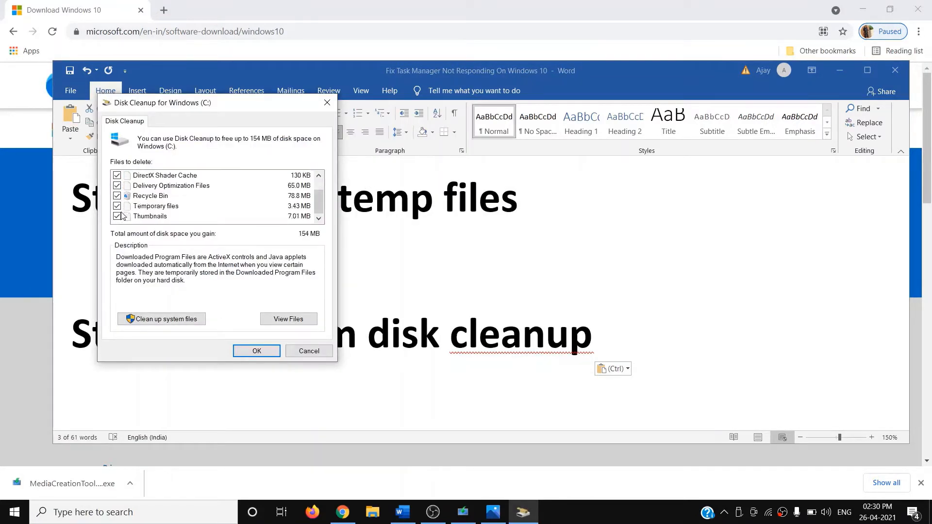
scroll(121, 213, "up", 1)
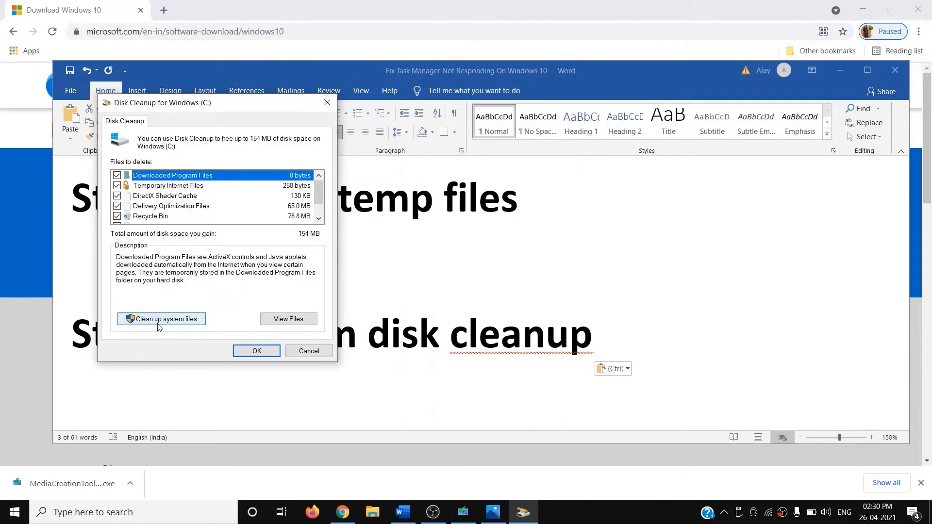
left_click(146, 322)
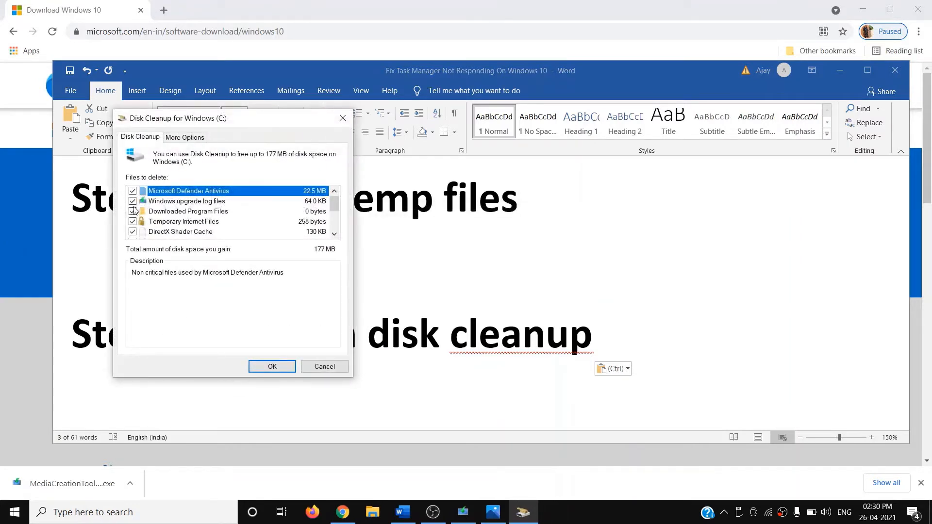
scroll(142, 227, "down", 3)
scroll(147, 228, "up", 3)
left_click(272, 367)
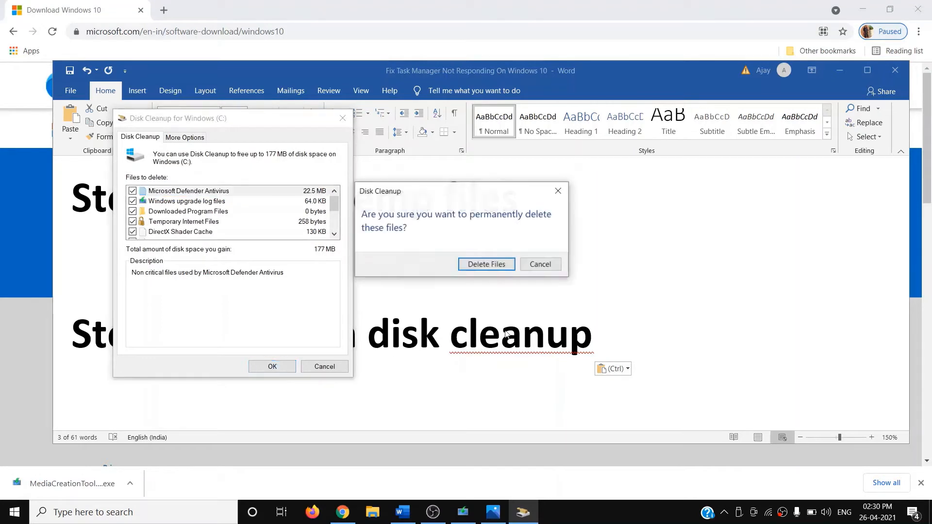
left_click(486, 264)
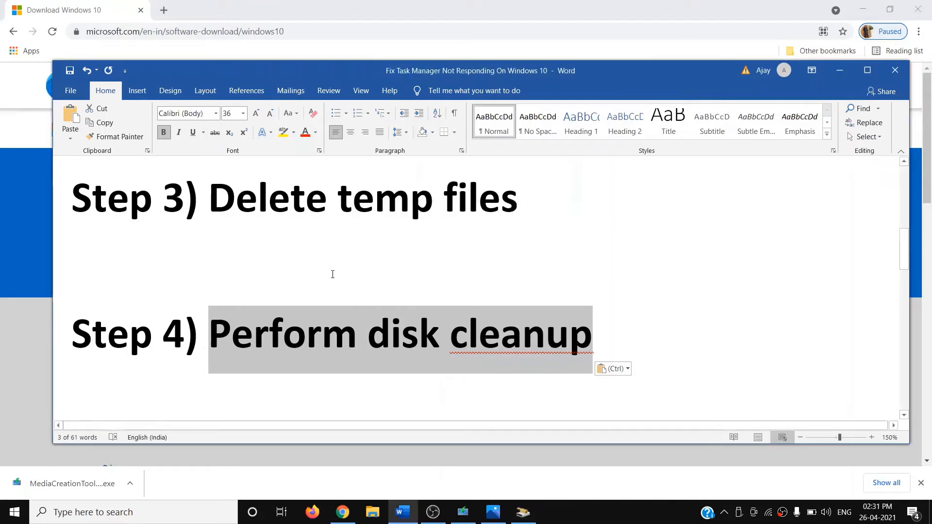
Step: Highlight 'Update Windows 10' on the Step 5 line of the notes
scroll(331, 273, "down", 5)
scroll(235, 384, "up", 3)
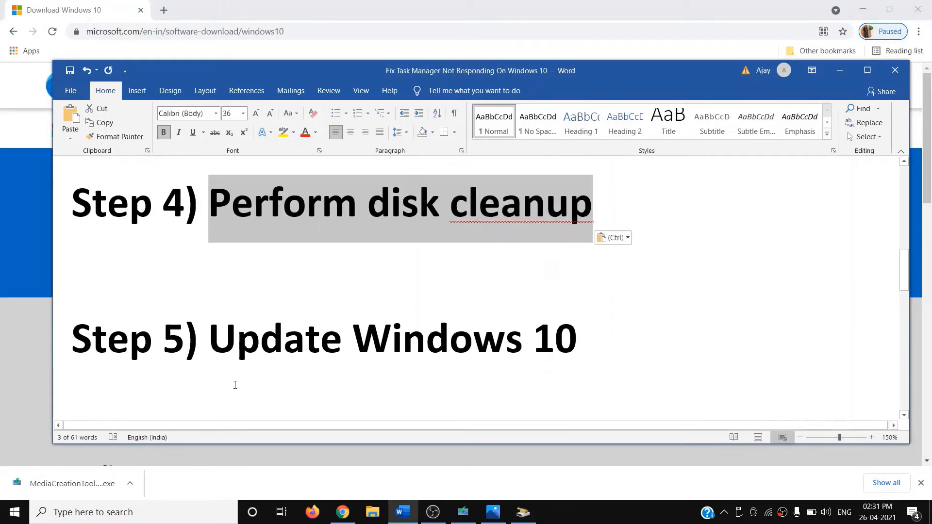
left_click_drag(564, 336, 657, 334)
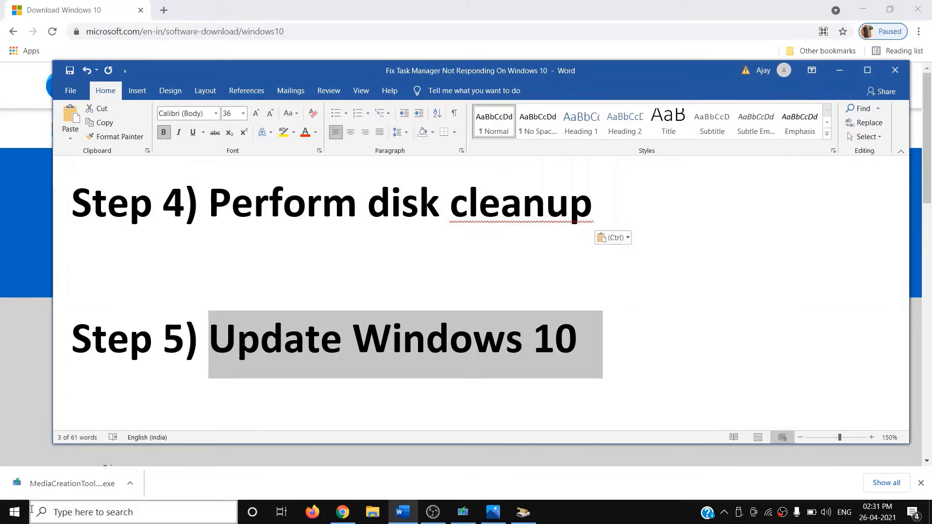
left_click(14, 512)
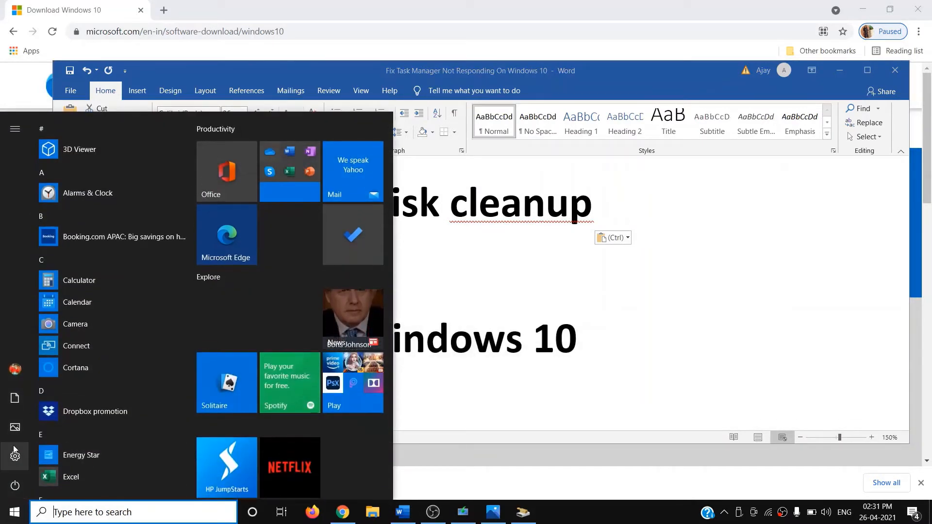
Step: Go to Settings > Update & Security to view the available updates, including version 20H2
left_click(652, 342)
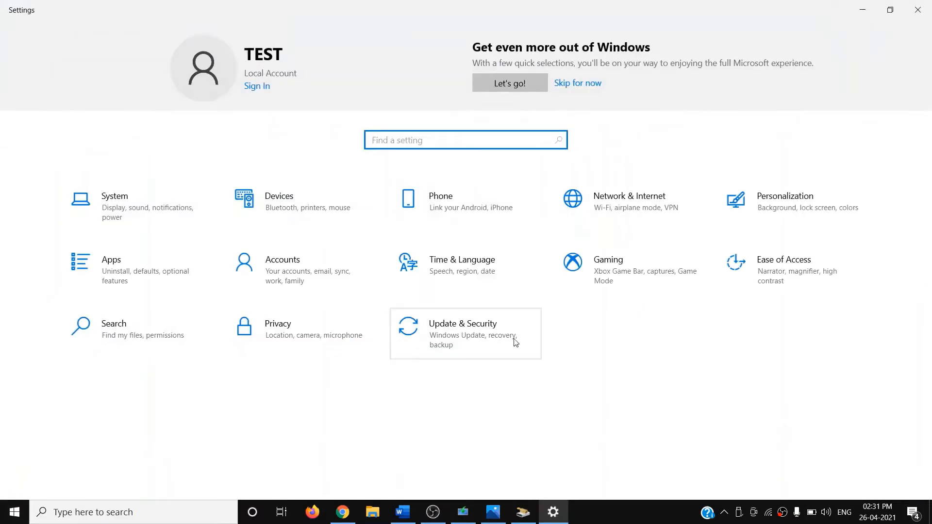
left_click(506, 319)
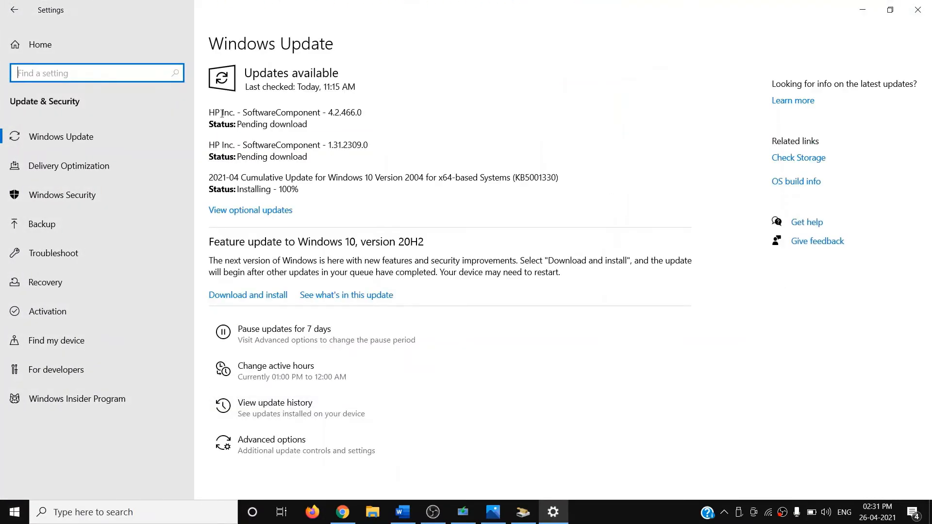
left_click_drag(221, 113, 310, 173)
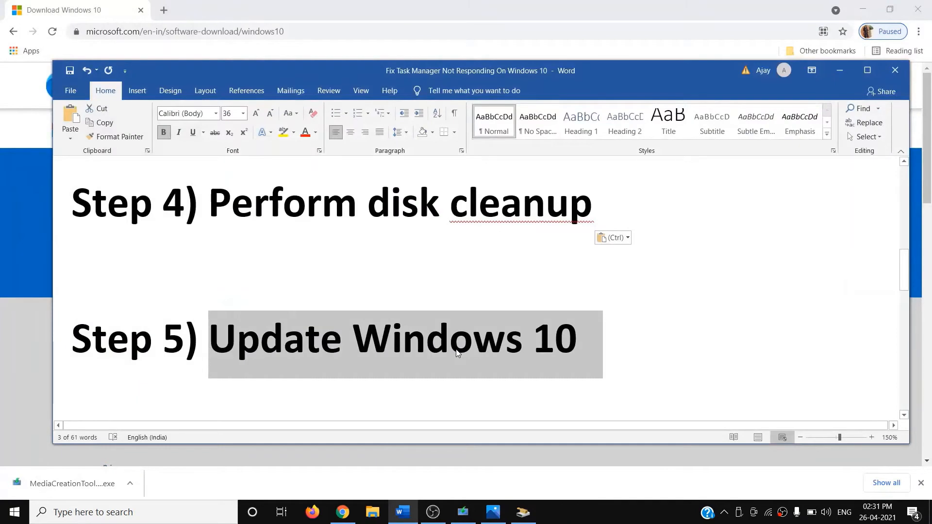
Step: Open Windows PowerShell (Admin) and paste 'sfc /scannow' from the notes at the prompt
scroll(456, 353, "down", 3)
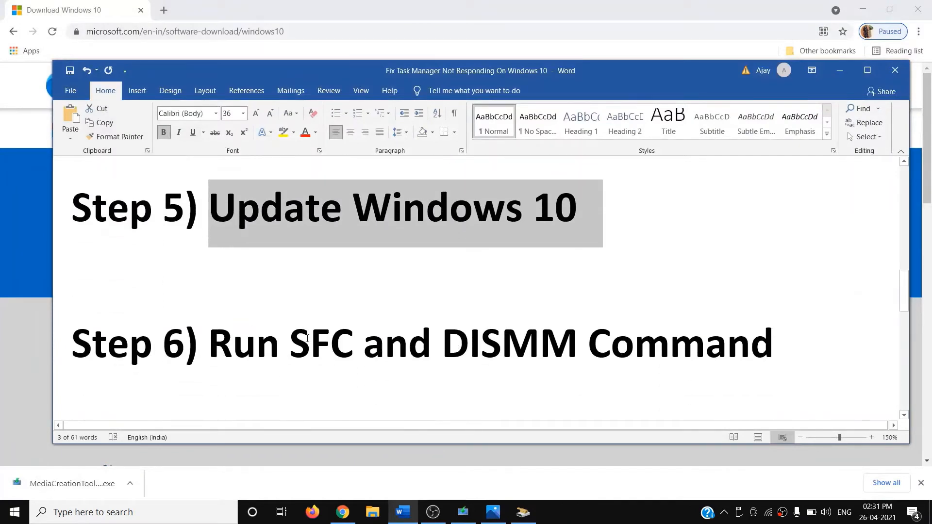
scroll(308, 338, "down", 1)
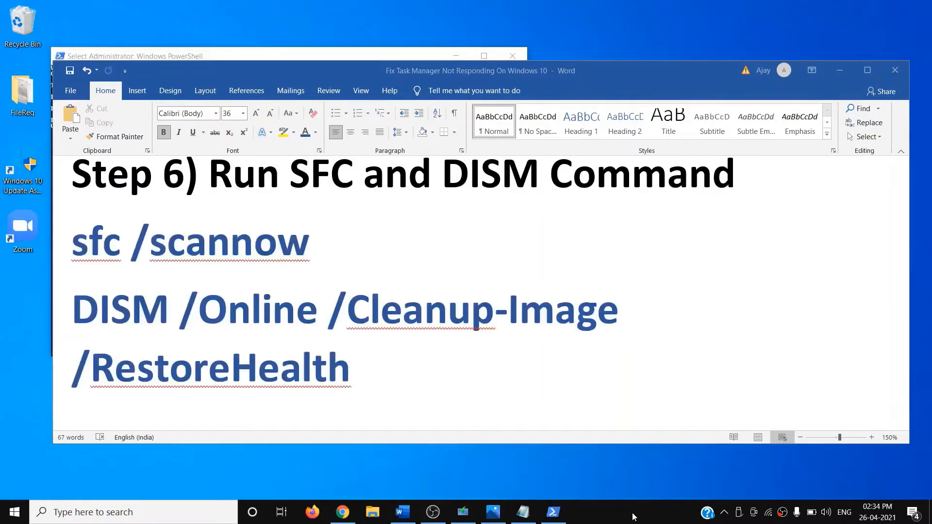
right_click(12, 520)
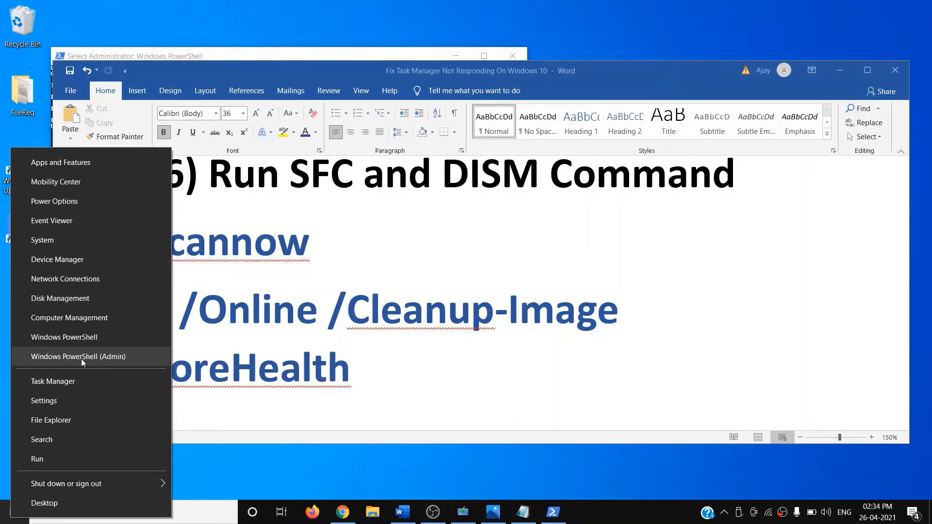
left_click(119, 362)
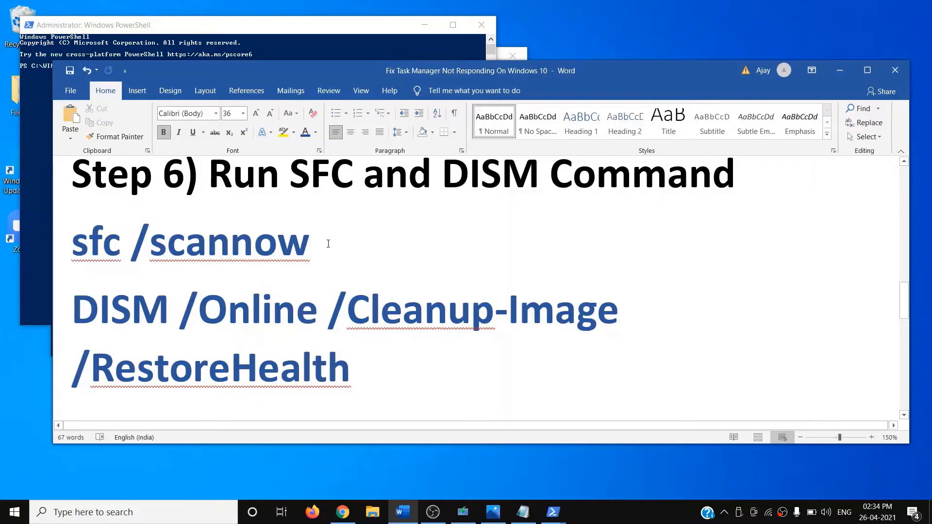
left_click_drag(330, 248, 115, 252)
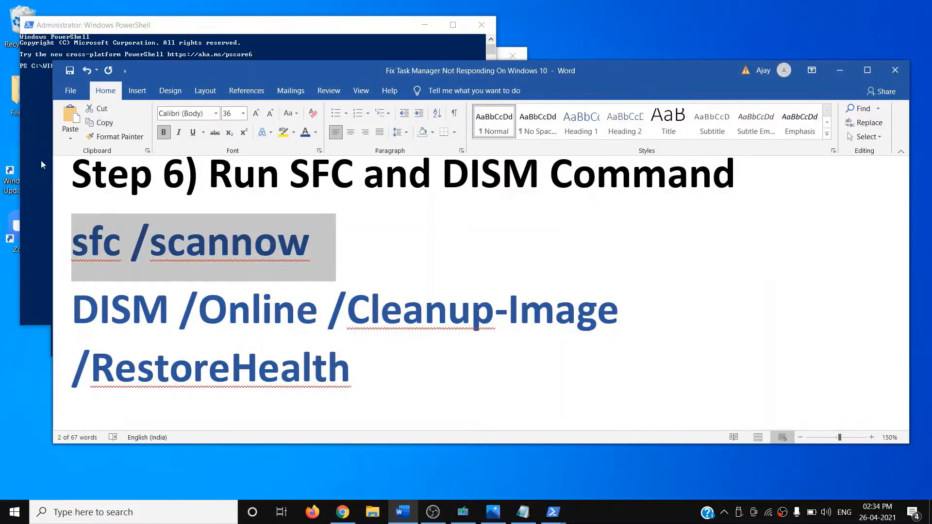
left_click(41, 160)
type("sfc /scannow")
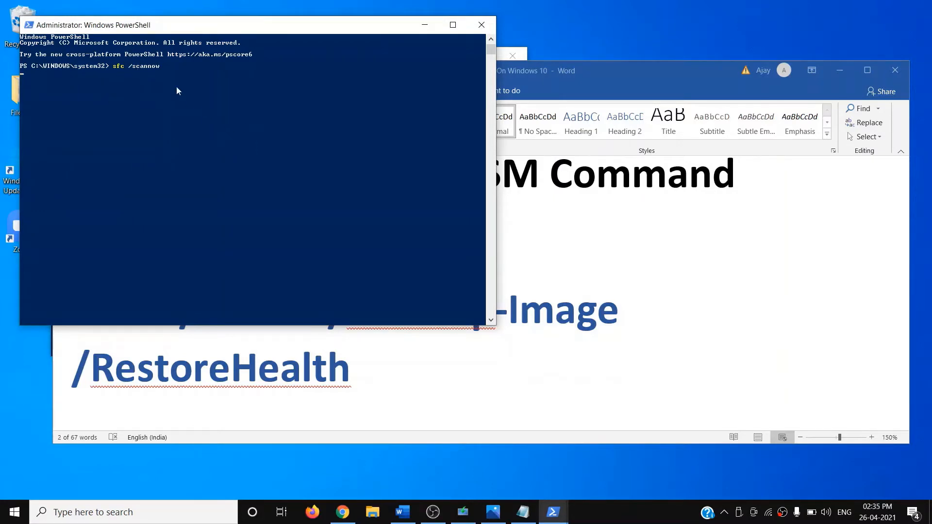
Step: Select the DISM /Online /Cleanup-Image /RestoreHealth command in the notes, then close PowerShell
key("alt+Tab")
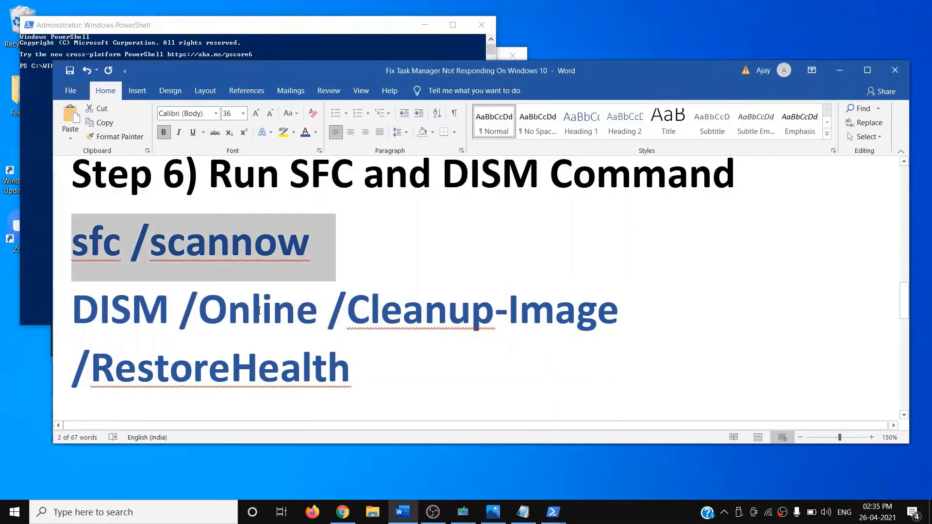
left_click_drag(378, 375, 71, 311)
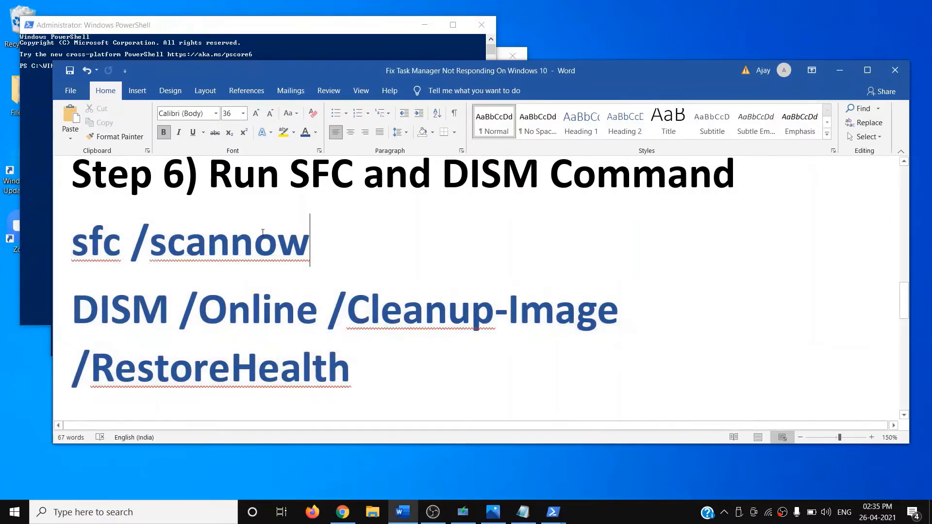
triple_click(186, 238)
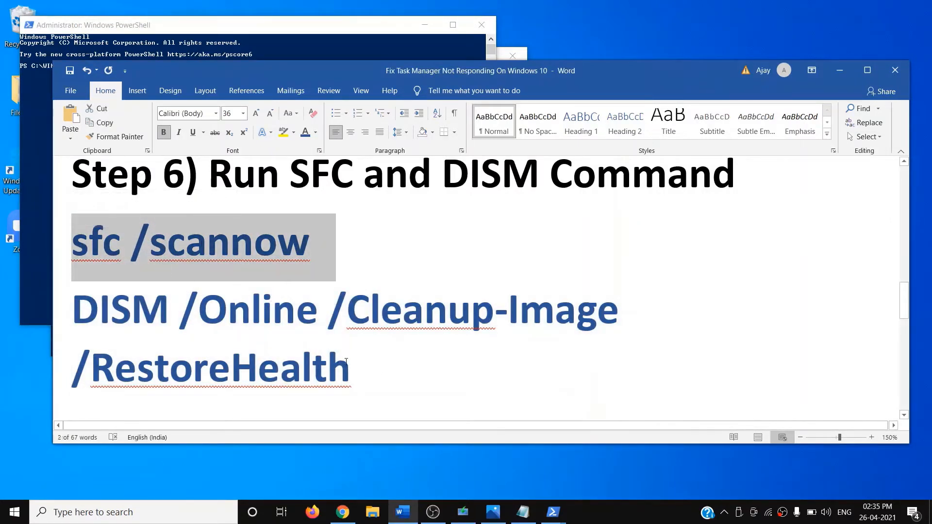
left_click_drag(345, 361, 71, 311)
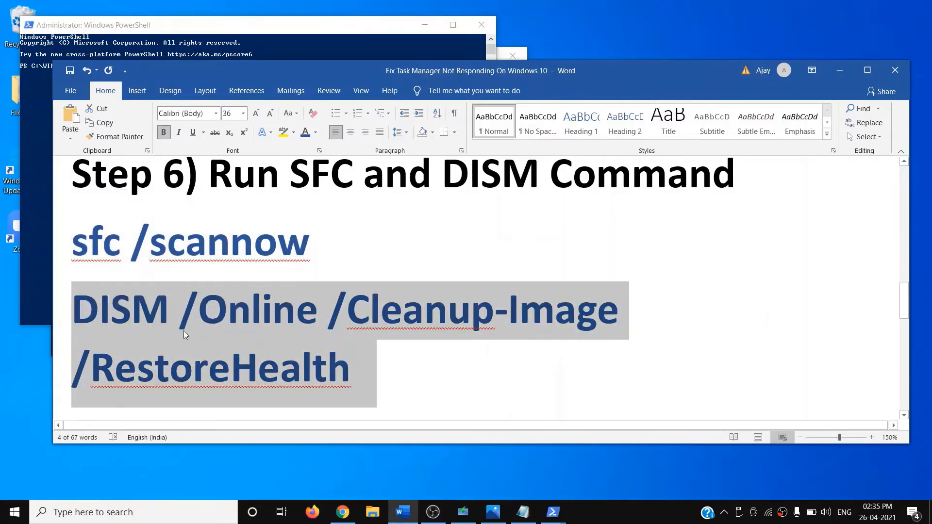
left_click(401, 366)
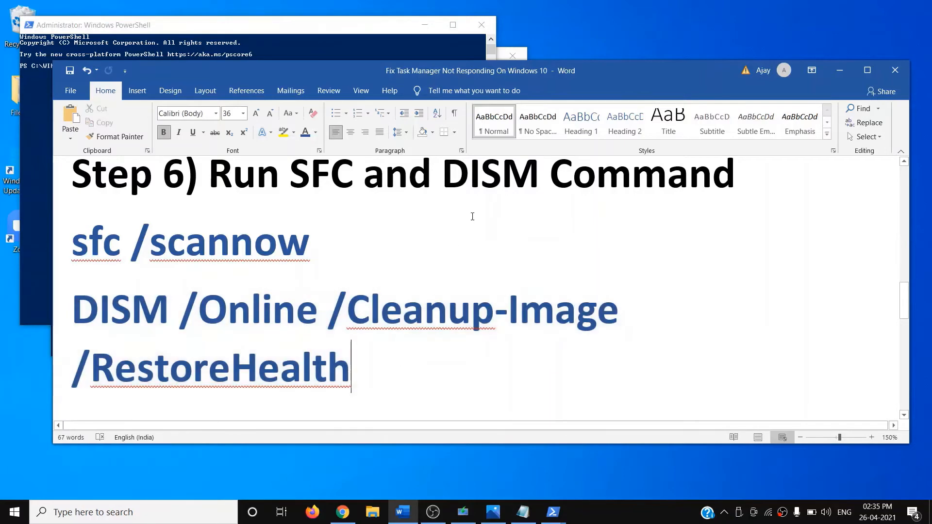
left_click(488, 24)
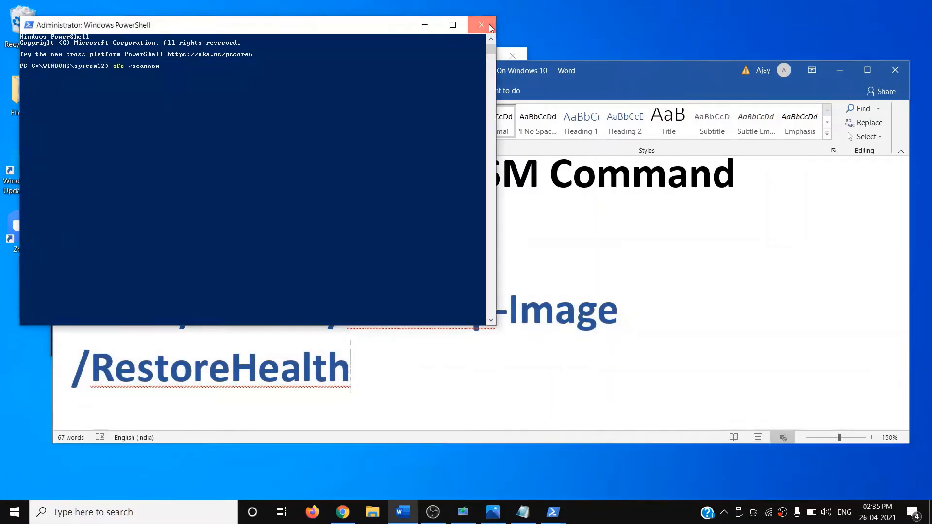
left_click(488, 25)
scroll(374, 282, "down", 3)
scroll(374, 284, "down", 1)
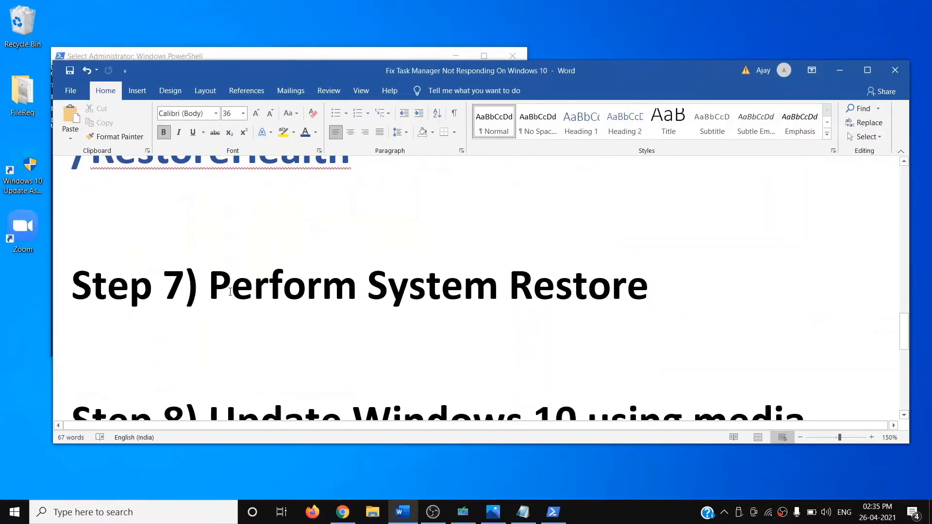
left_click_drag(209, 288, 649, 291)
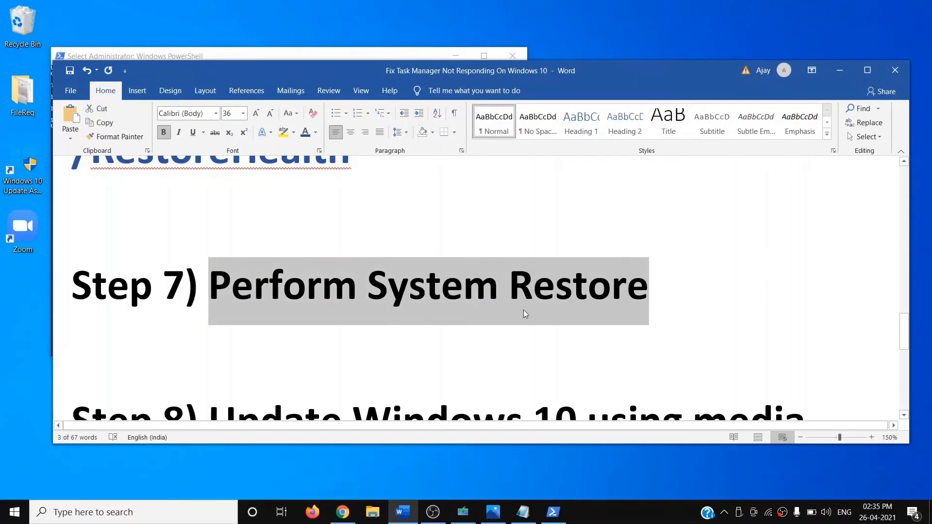
left_click(166, 514)
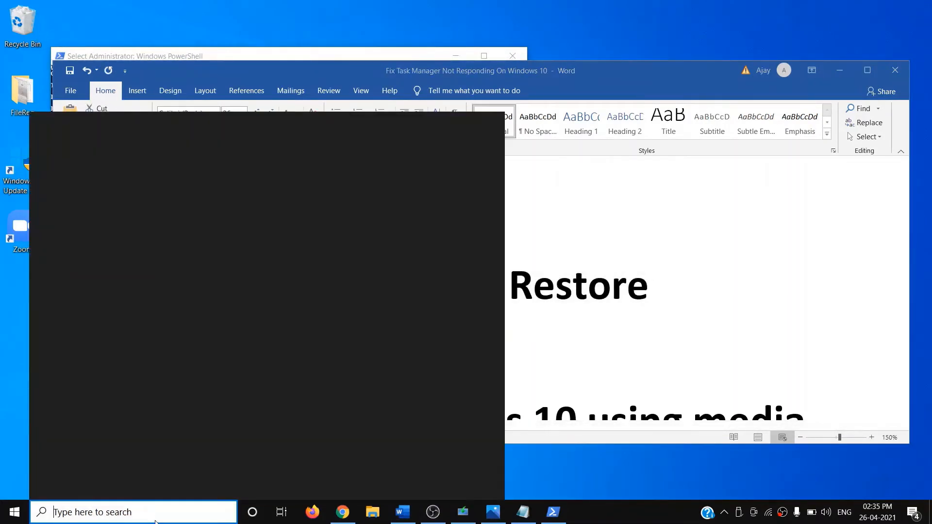
type("system restore")
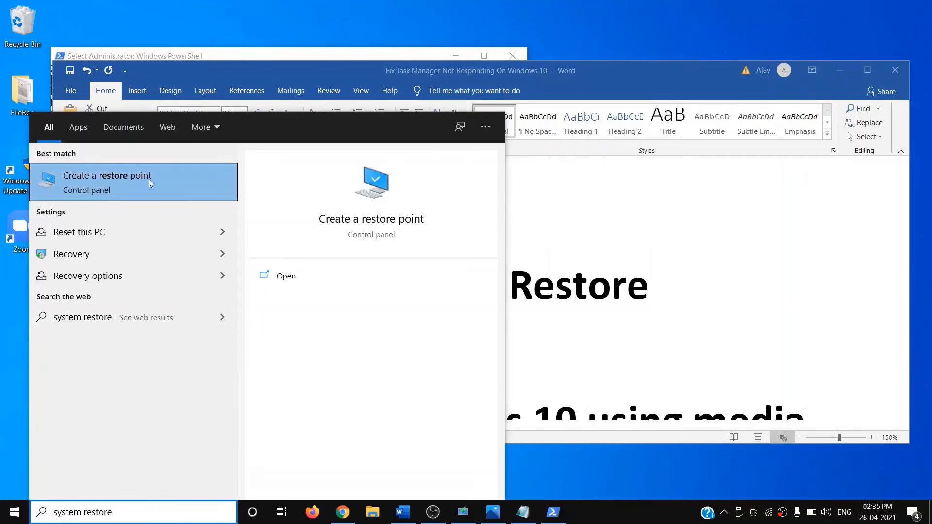
left_click(121, 181)
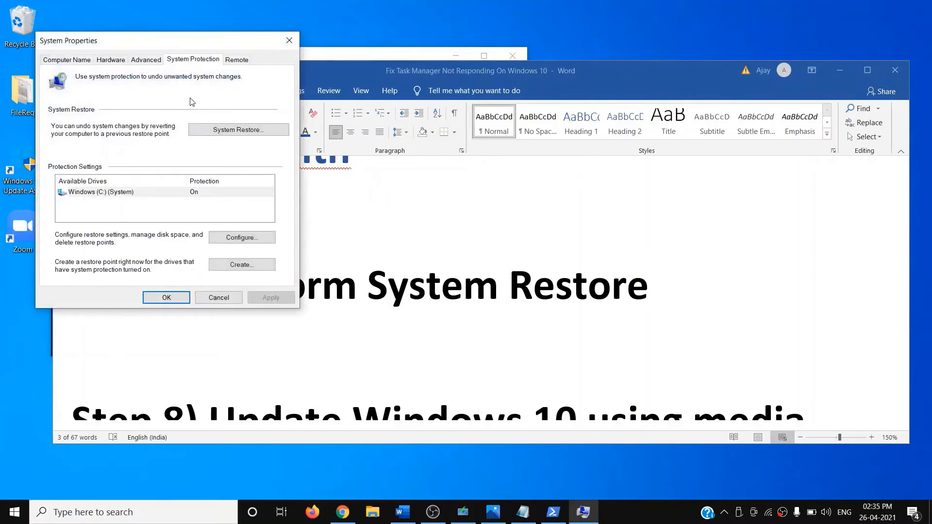
left_click(250, 131)
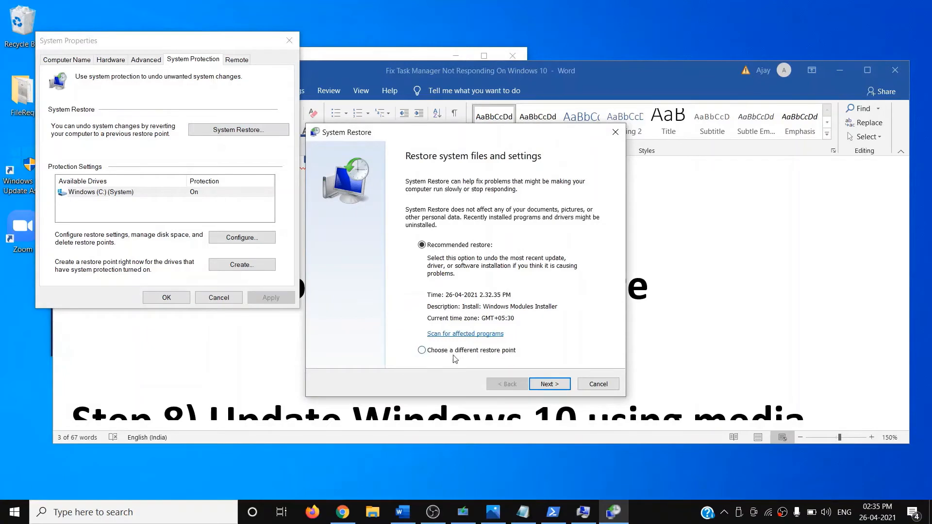
left_click(448, 351)
left_click(558, 385)
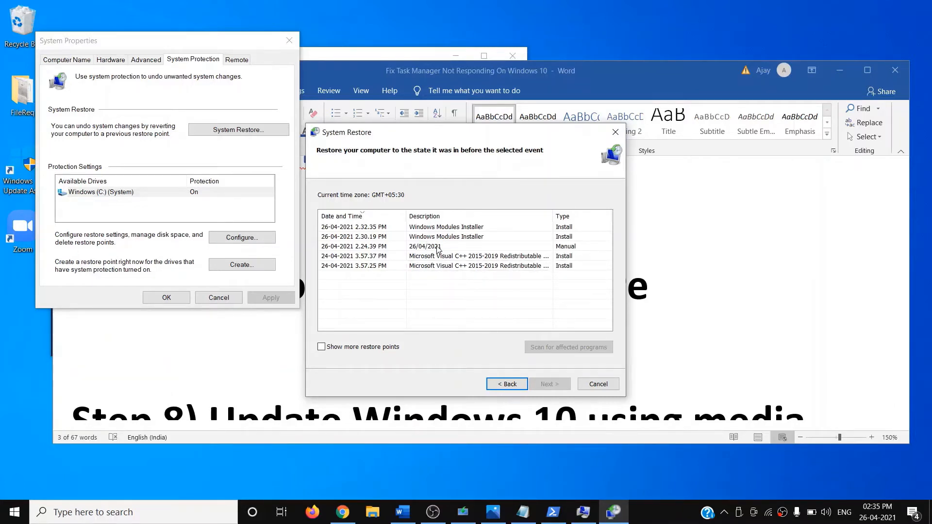
left_click(437, 246)
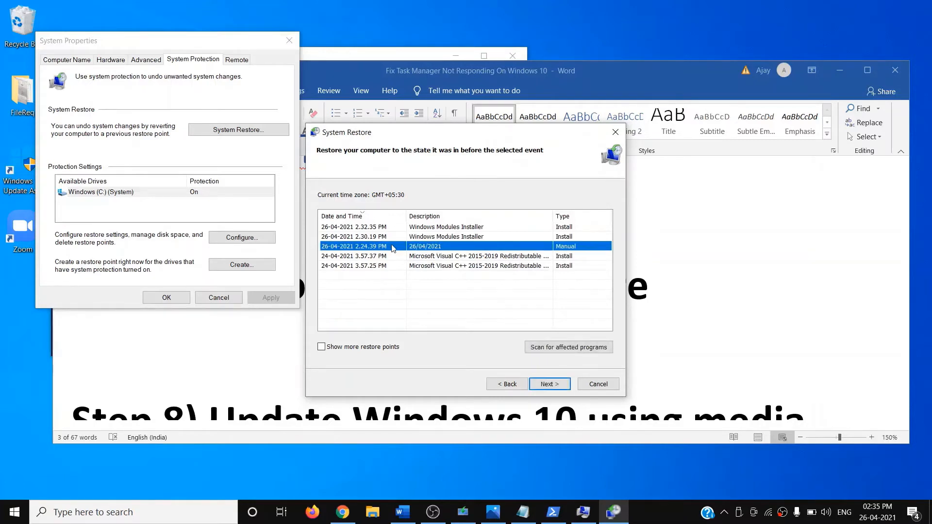
left_click(547, 385)
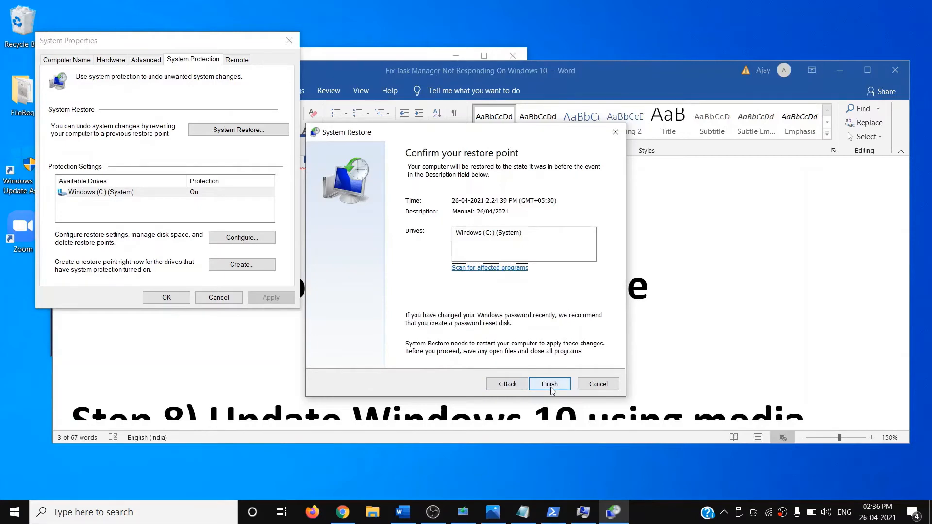
left_click(615, 132)
left_click(290, 42)
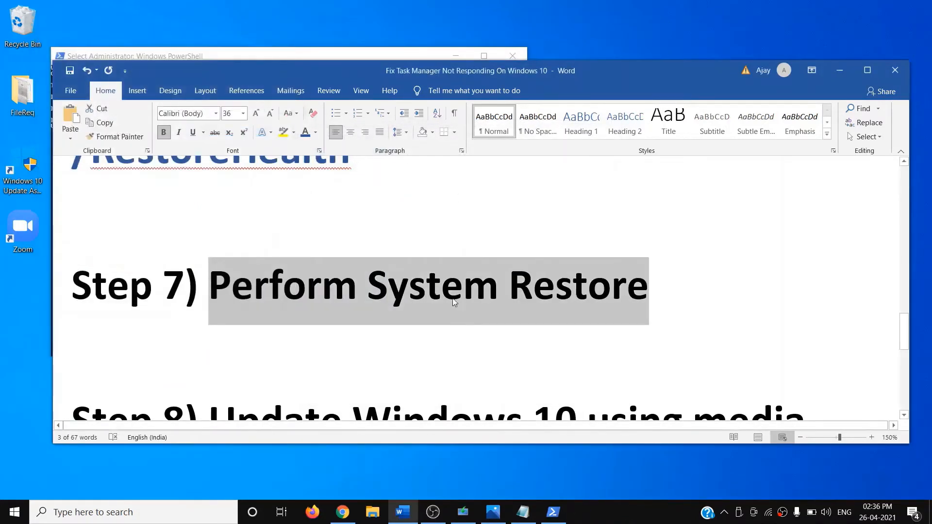
Step: Select the Step 8 media creation tool heading and its microsoft.com download link
scroll(456, 298, "down", 3)
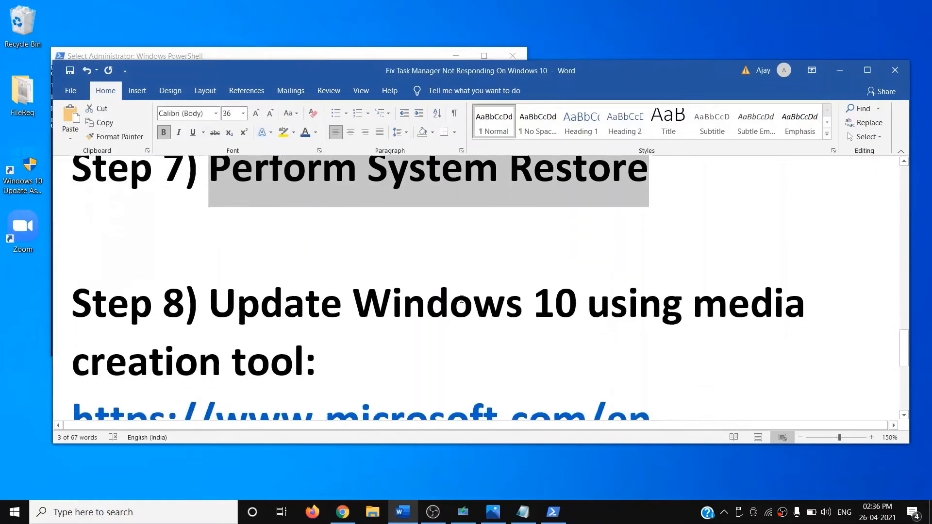
left_click_drag(218, 250, 408, 296)
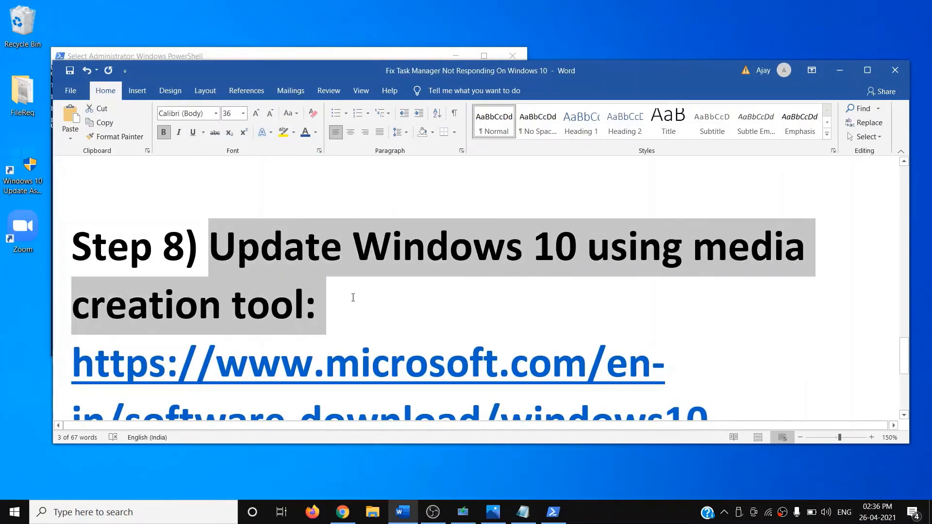
scroll(407, 365, "down", 3)
triple_click(789, 321)
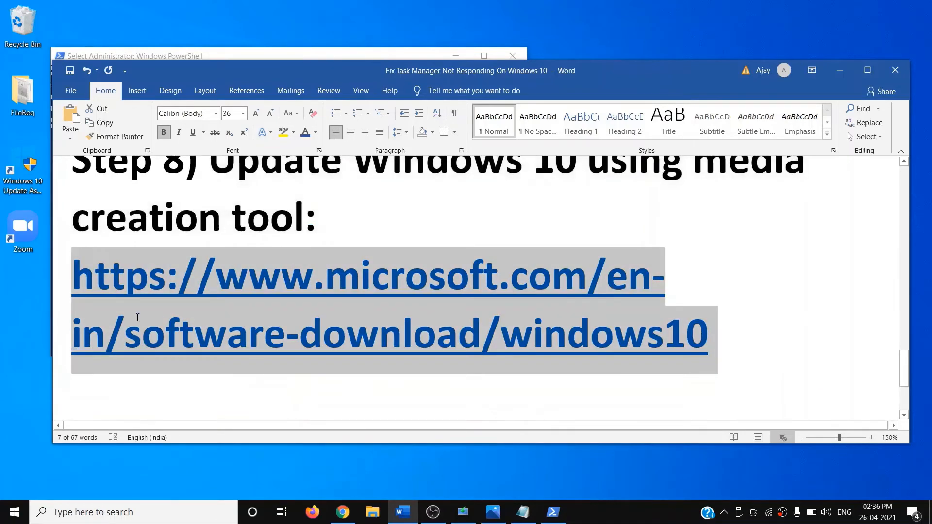
left_click(344, 513)
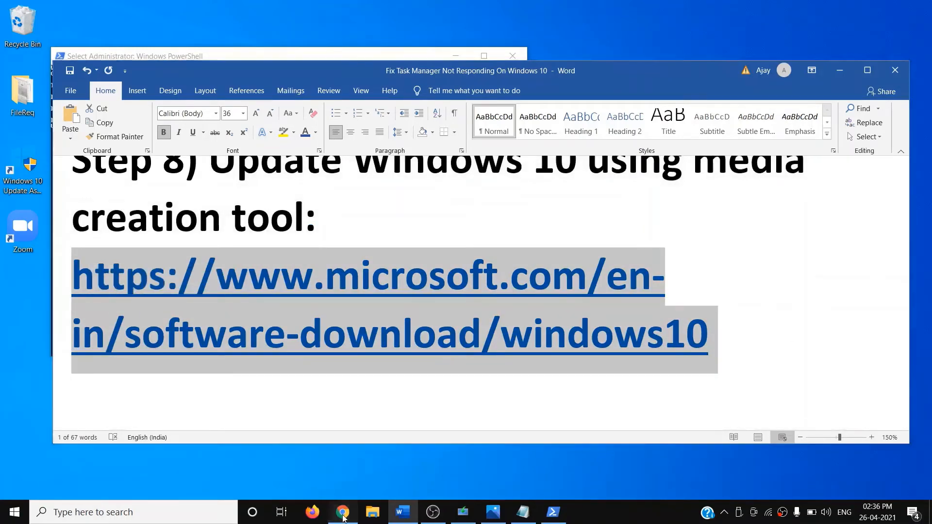
Step: Run the Media Creation Tool, accept the license terms, and choose Upgrade this PC now
left_click(85, 16)
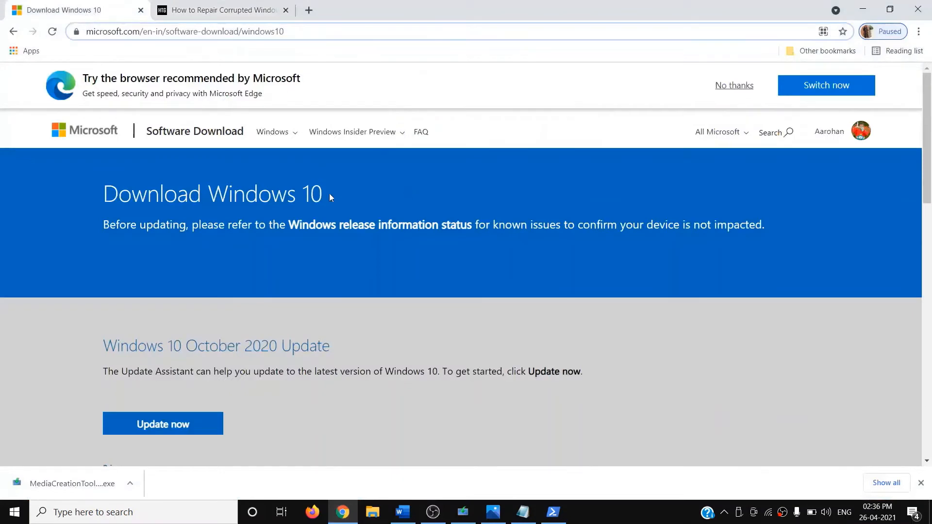
scroll(321, 271, "down", 5)
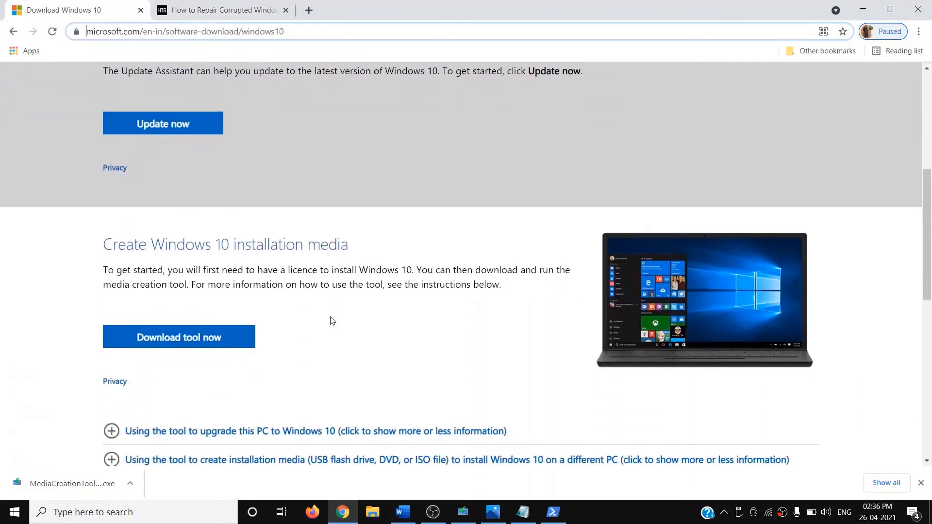
left_click_drag(104, 283, 190, 280)
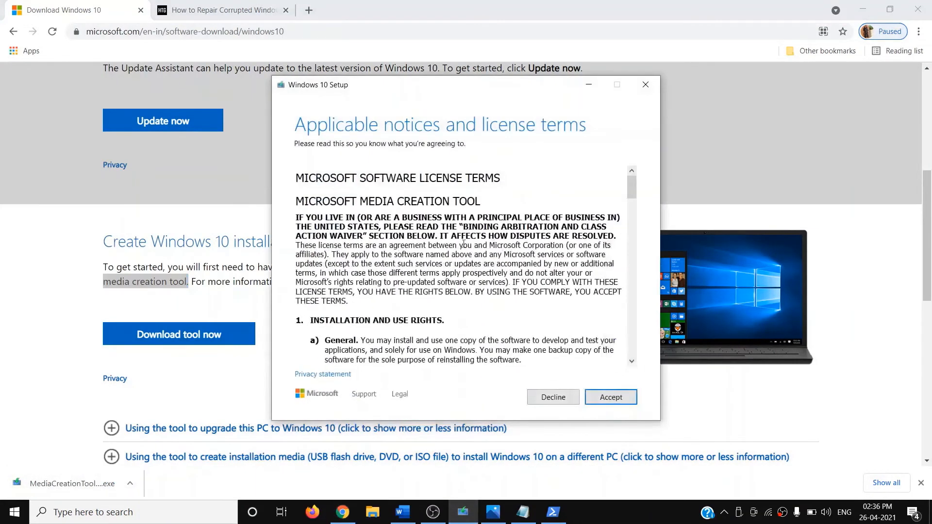
left_click(611, 397)
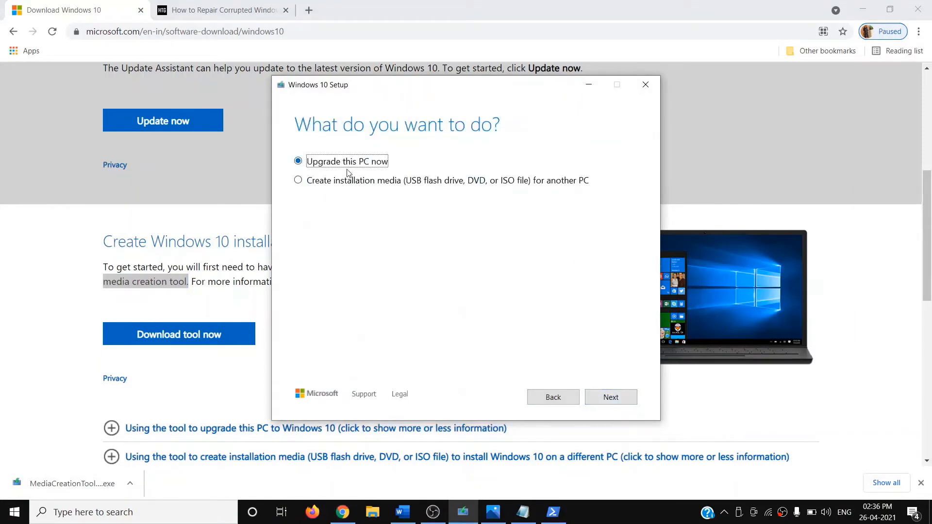
left_click(613, 400)
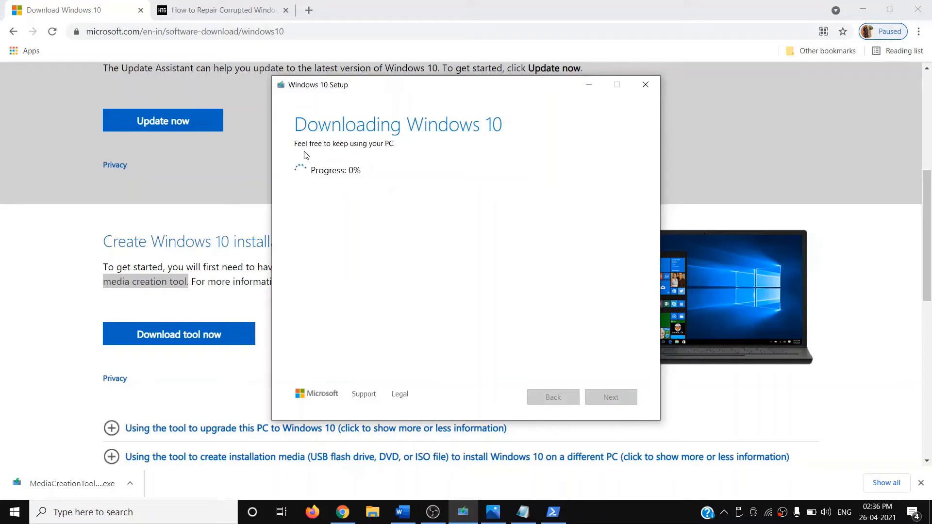
left_click(519, 488)
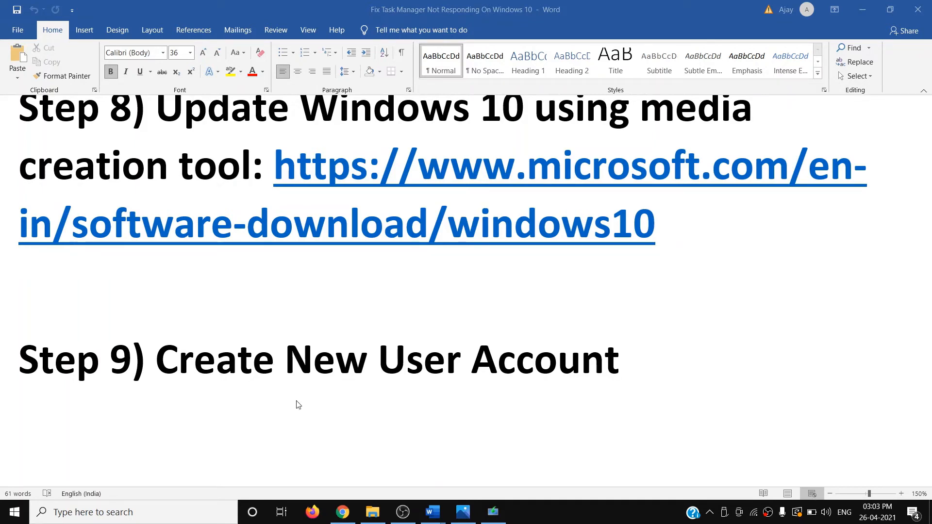
Step: With the notes at Step 9, Create New User Account, open the Start menu
left_click(15, 512)
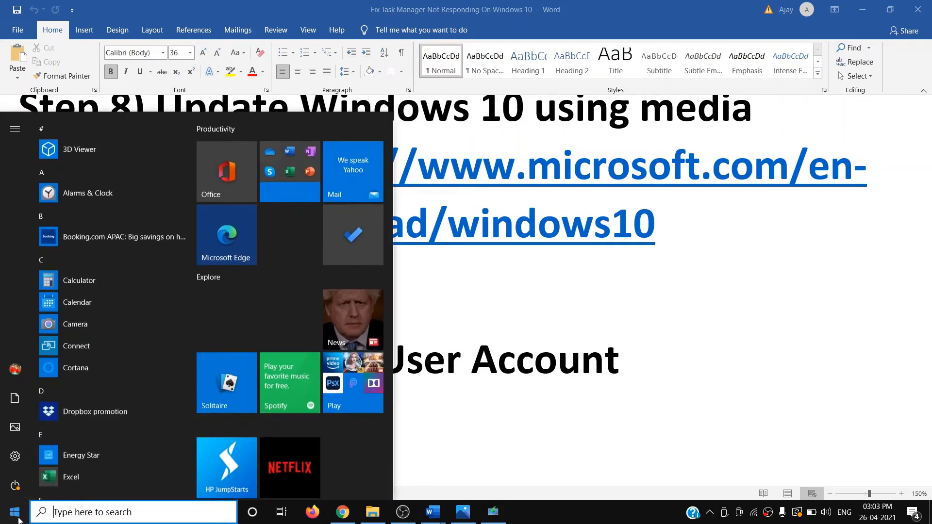
Step: Go to Settings > Accounts > Family & other users and choose Add someone else to this PC
left_click(15, 464)
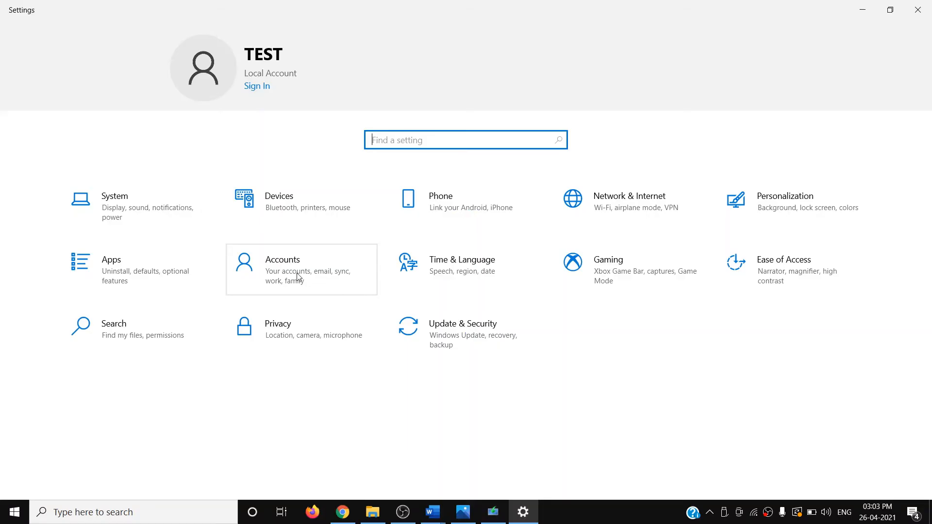
left_click(298, 273)
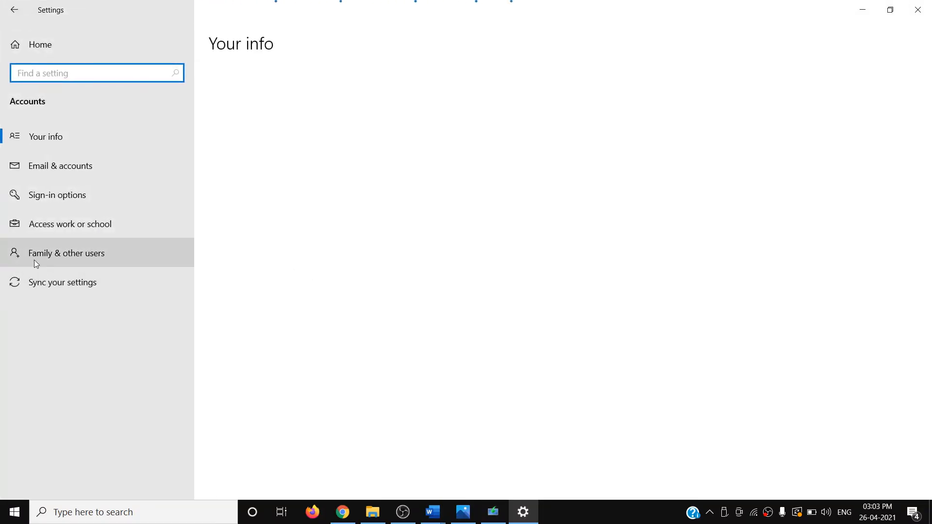
left_click(49, 254)
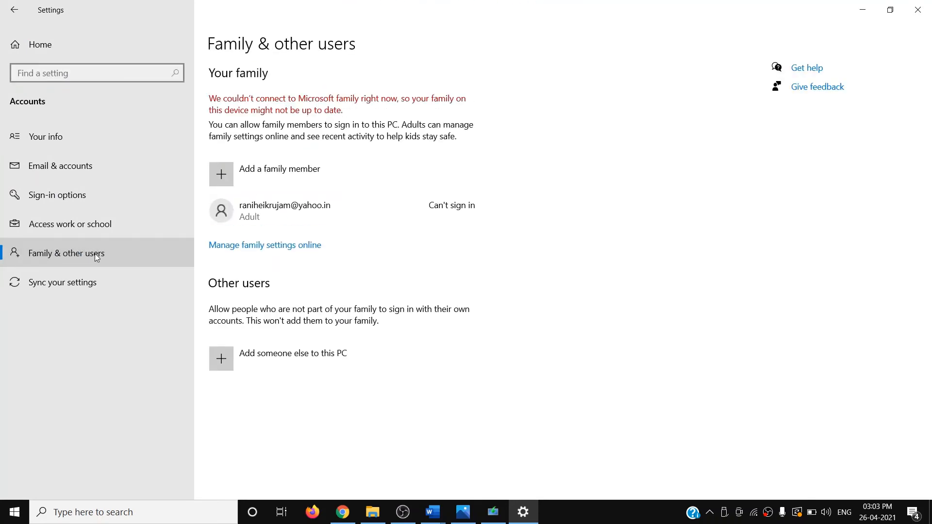
left_click(340, 361)
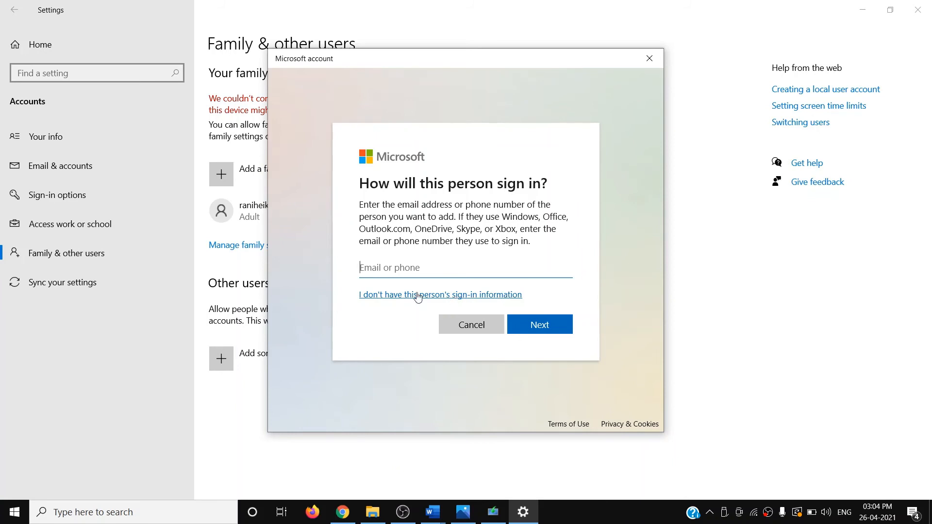
Step: Skip the person's sign-in information and choose to add a user without a Microsoft account
left_click(491, 300)
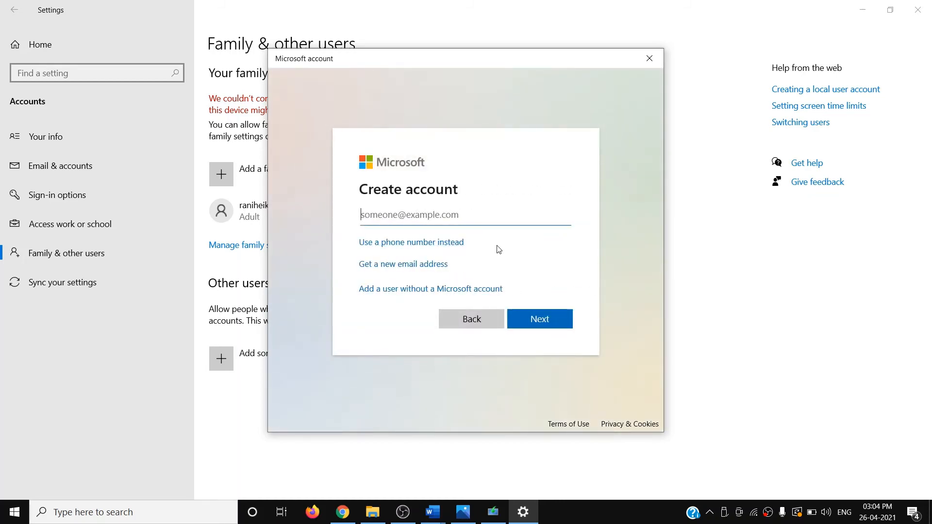
left_click(420, 293)
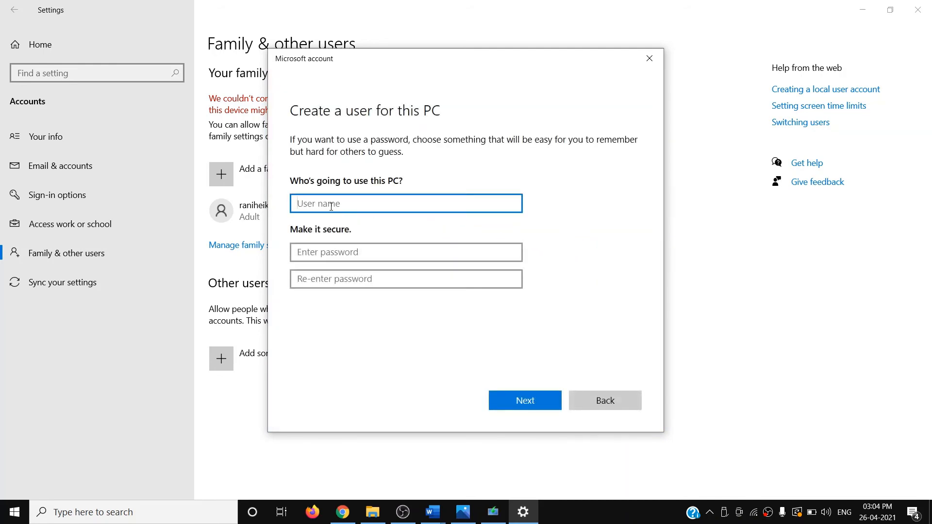
Step: Enter the user name 'test' and fill in the account password and its confirmation
type("test")
left_click(335, 255)
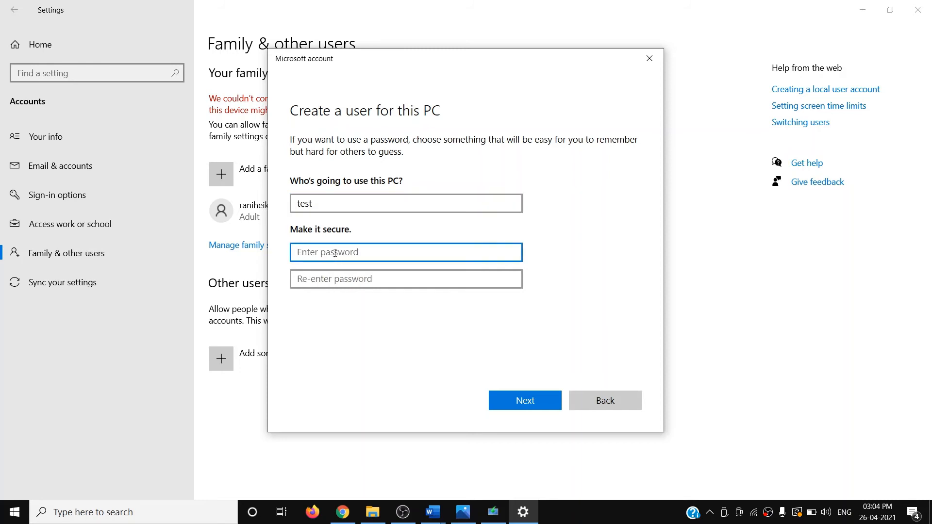
type("test")
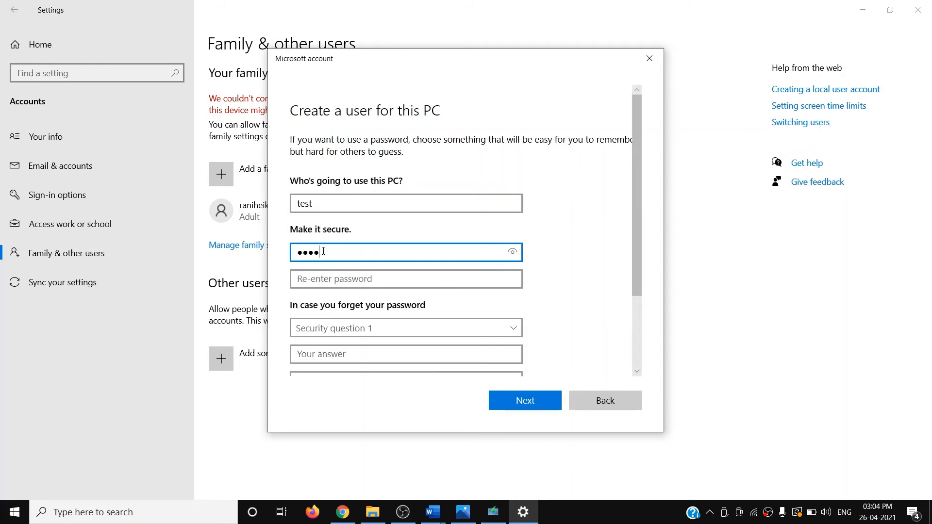
left_click(333, 279)
type("te")
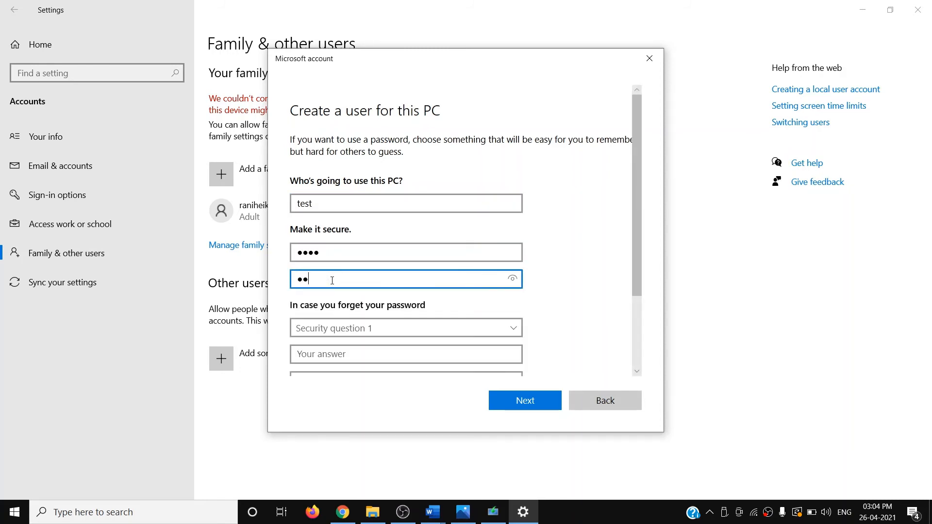
type("st")
scroll(371, 275, "down", 2)
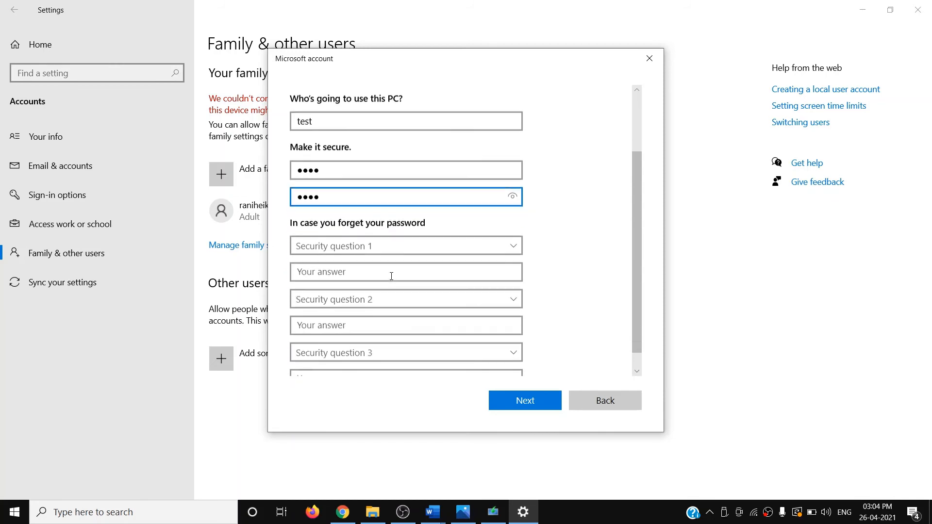
Step: Pick the first pet's name, birth city and childhood nickname security questions, answering each
left_click(368, 245)
left_click(365, 254)
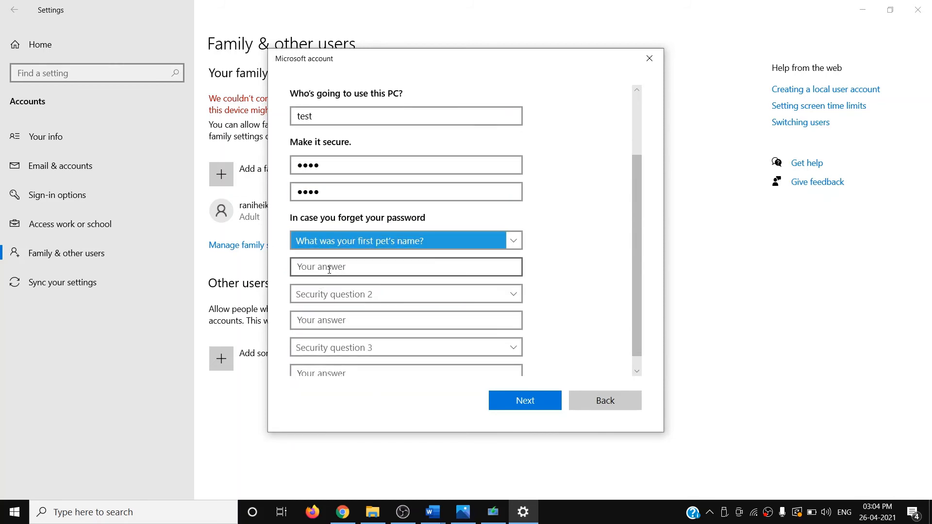
left_click(329, 267)
type("test")
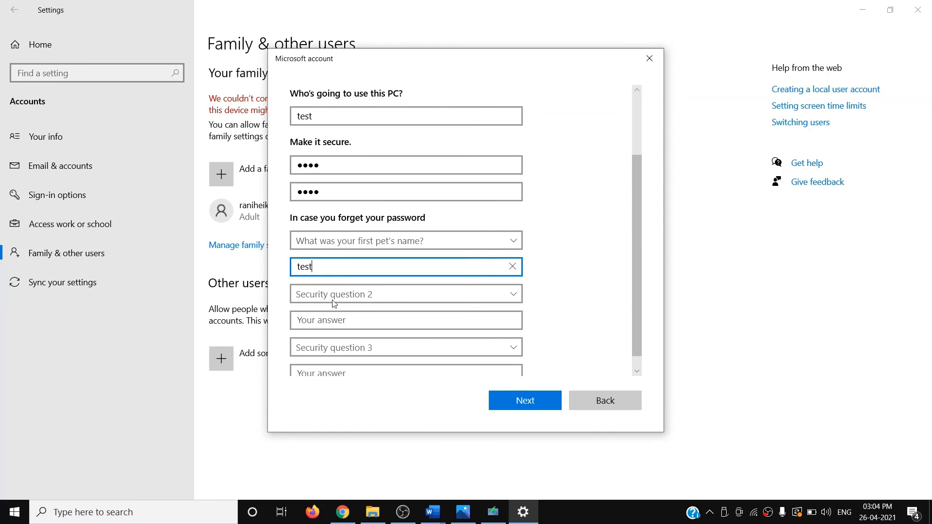
left_click(334, 296)
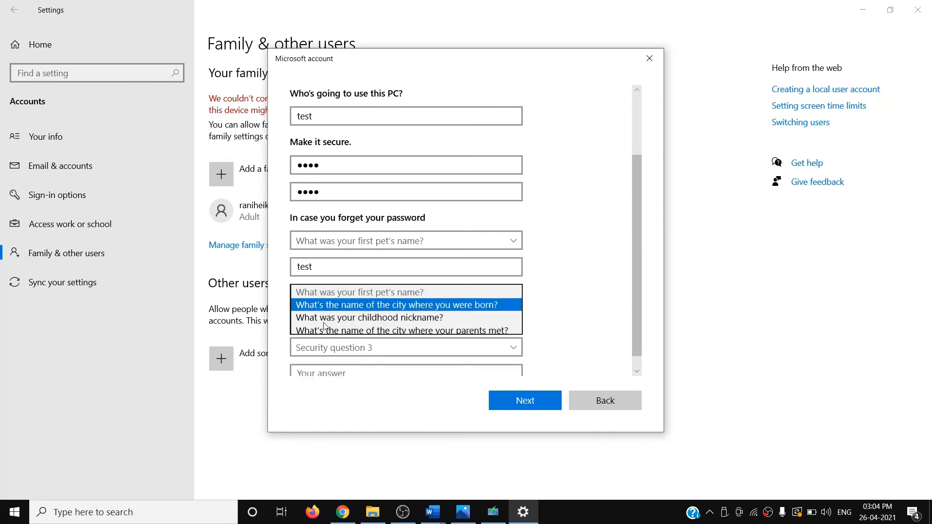
left_click(335, 304)
left_click(317, 322)
type("test")
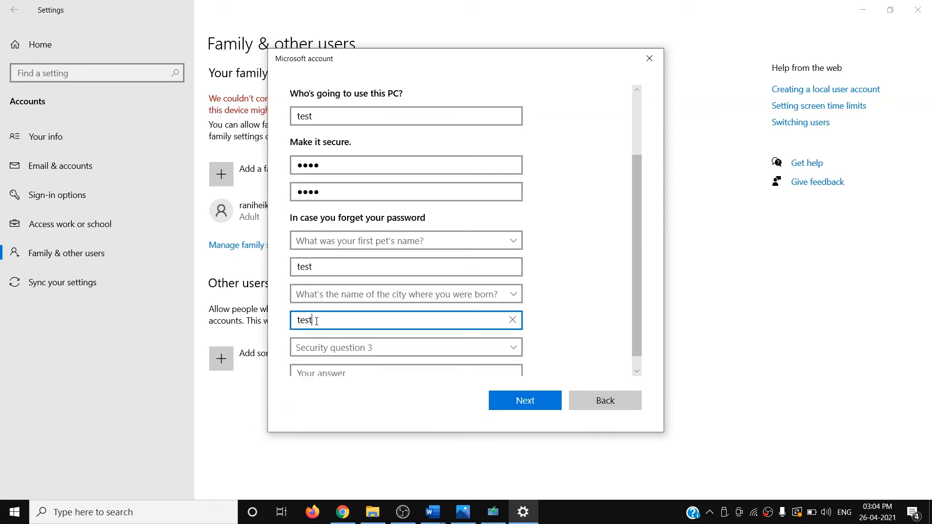
scroll(316, 321, "down", 1)
left_click(333, 333)
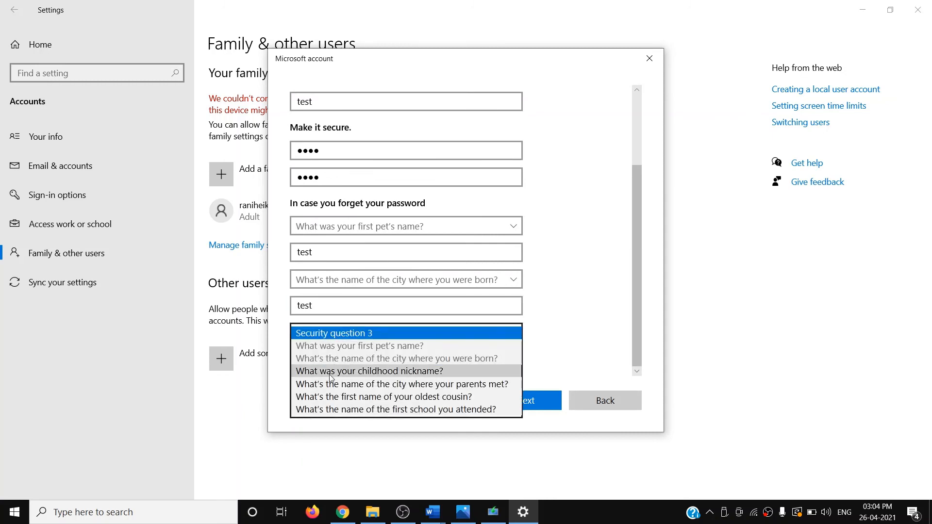
left_click(330, 378)
left_click(319, 358)
type("test")
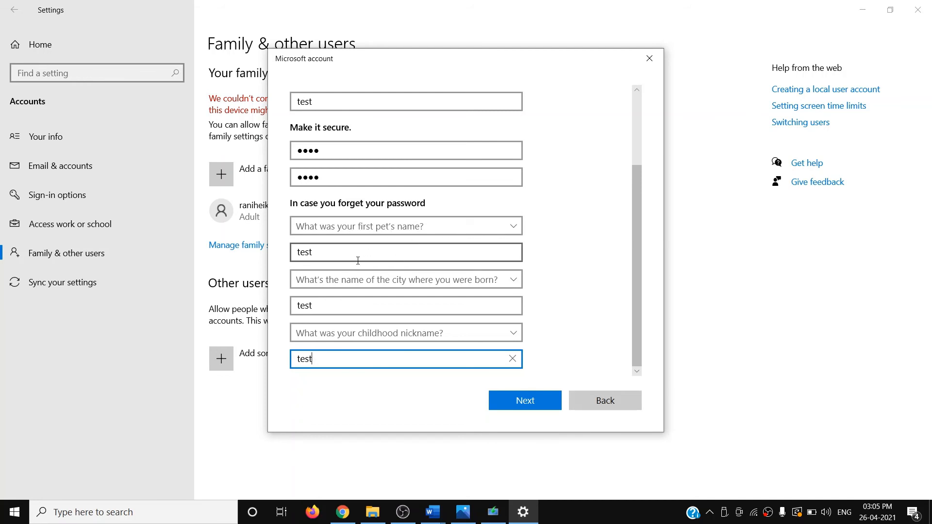
Step: Submit the new account, changing the duplicate user name to test1
scroll(421, 324, "up", 3)
scroll(447, 336, "down", 3)
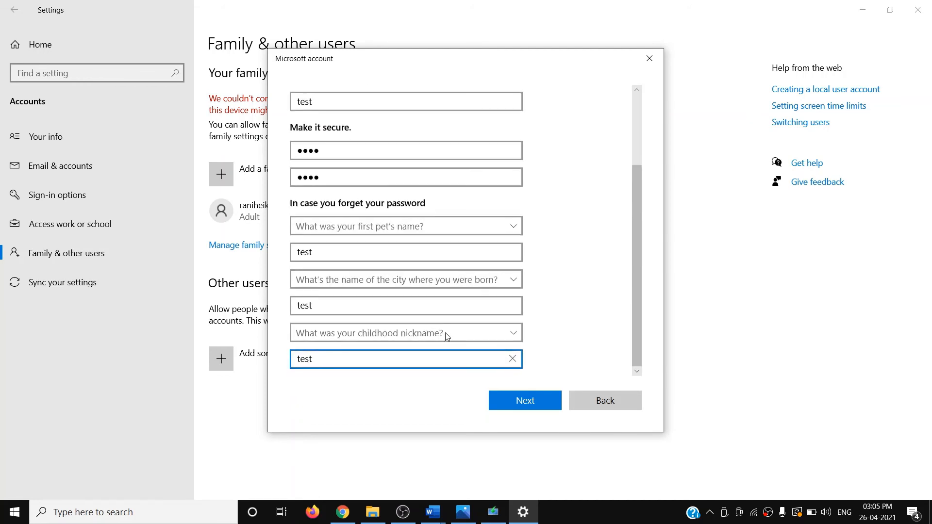
left_click(523, 403)
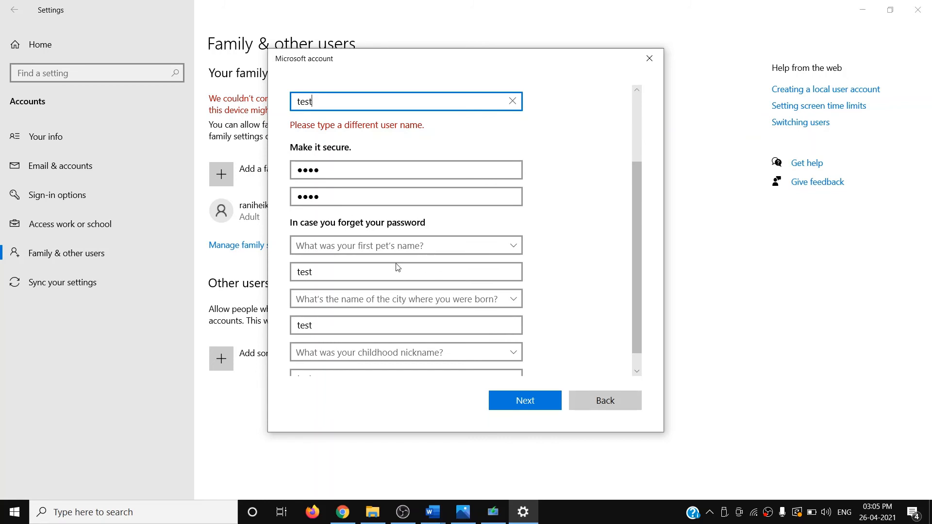
scroll(395, 266, "up", 3)
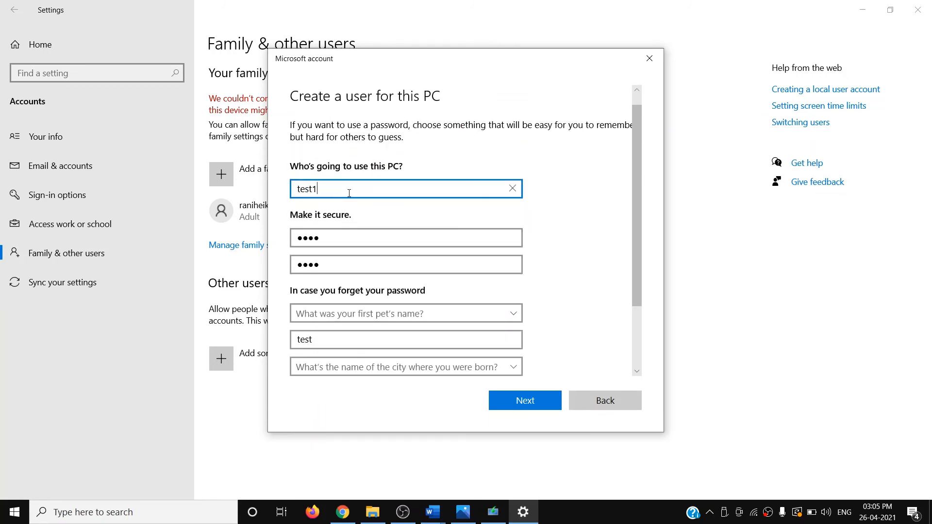
left_click(523, 407)
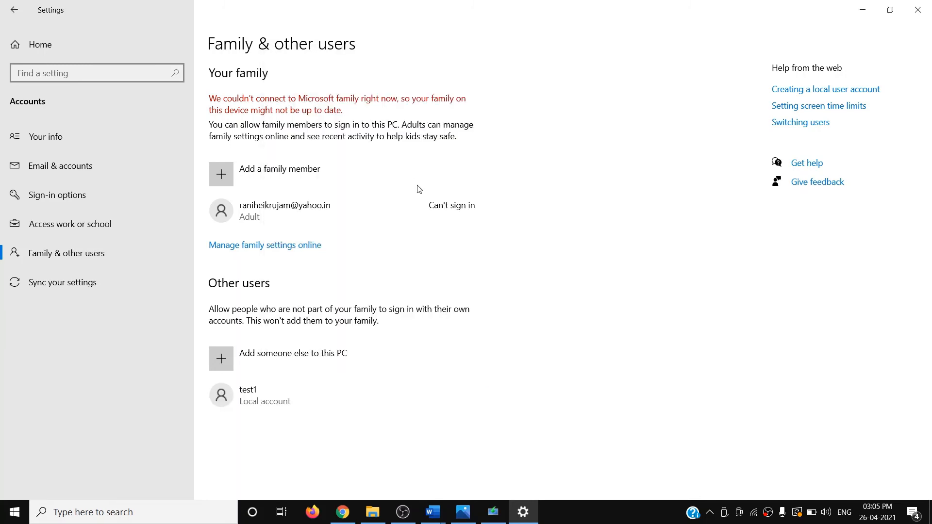
Step: Change the test1 account type to Administrator and confirm with OK
left_click(260, 402)
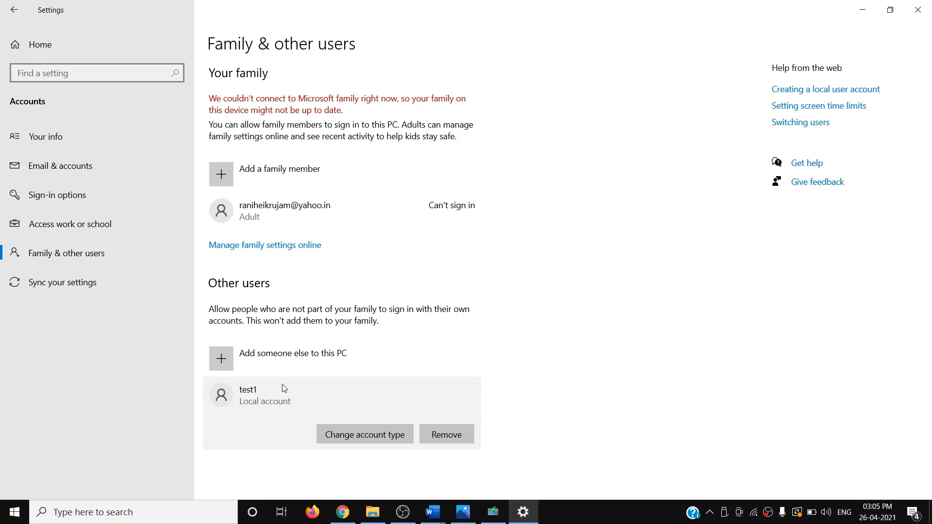
left_click(361, 435)
left_click(344, 272)
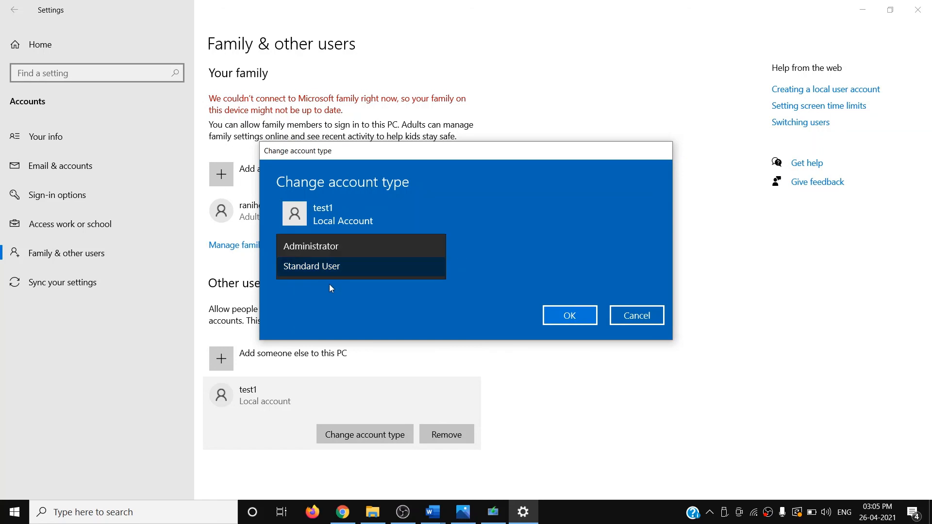
left_click(318, 250)
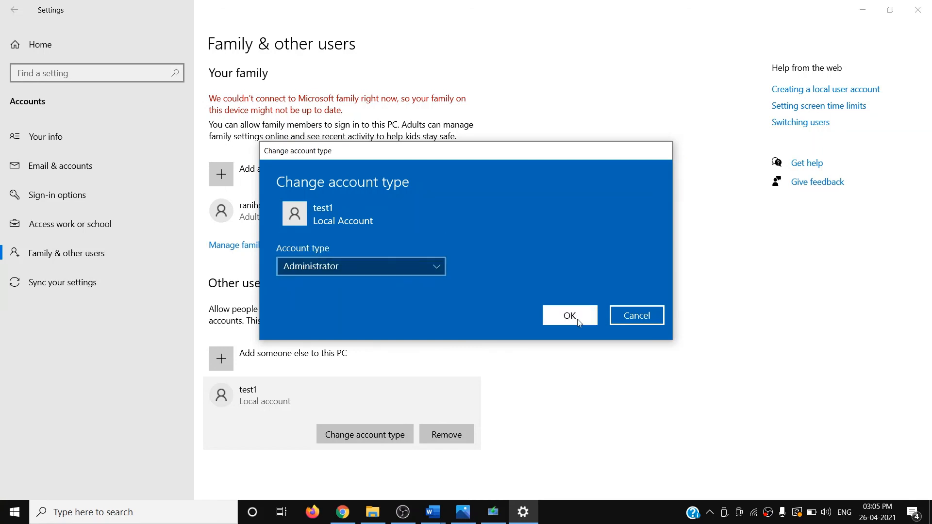
left_click(566, 316)
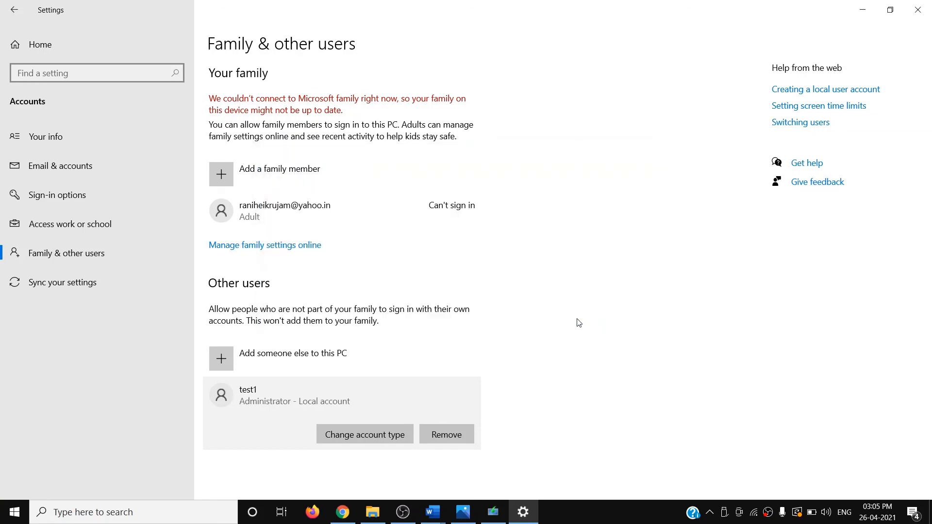
left_click(14, 512)
mouse_move(18, 378)
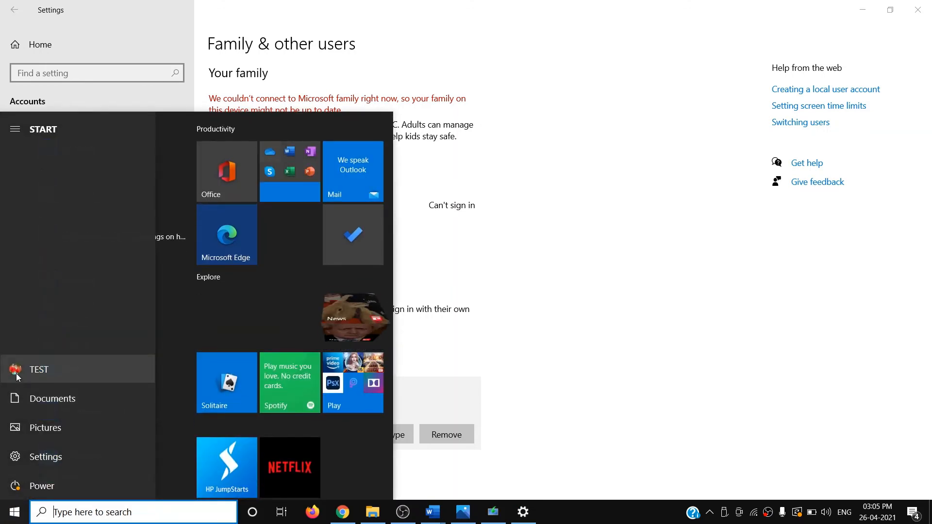
left_click(45, 369)
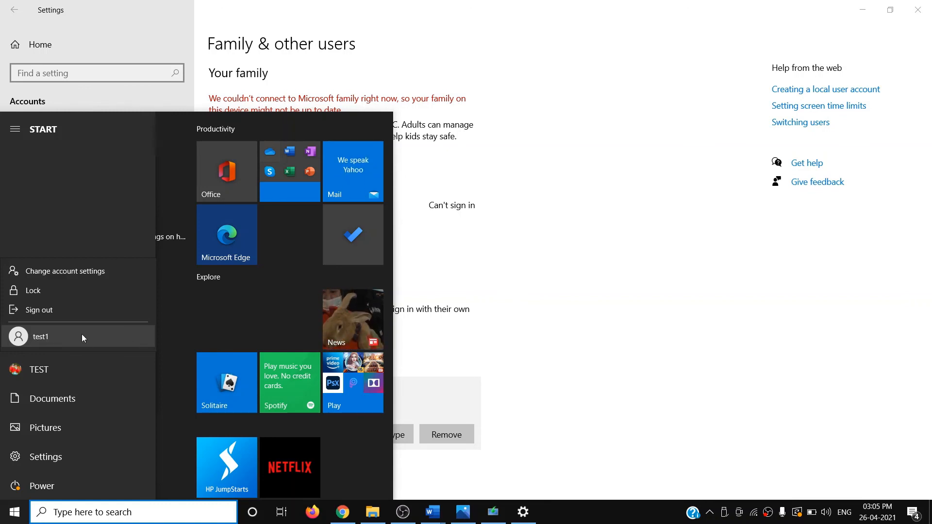
left_click(589, 315)
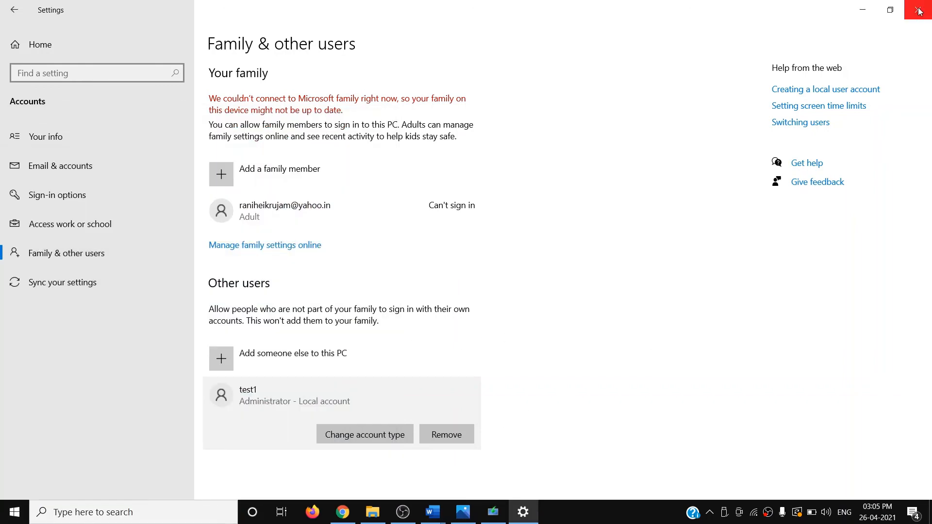
Step: Close Settings and return to the top of the Word guide, briefly selecting 'Task Manager' in the title
left_click(919, 10)
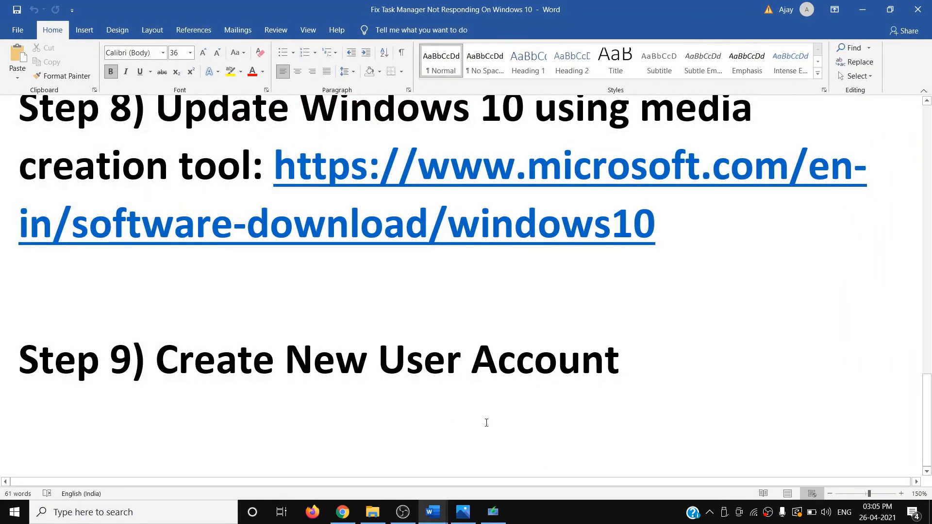
scroll(484, 420, "up", 5)
scroll(505, 421, "up", 10)
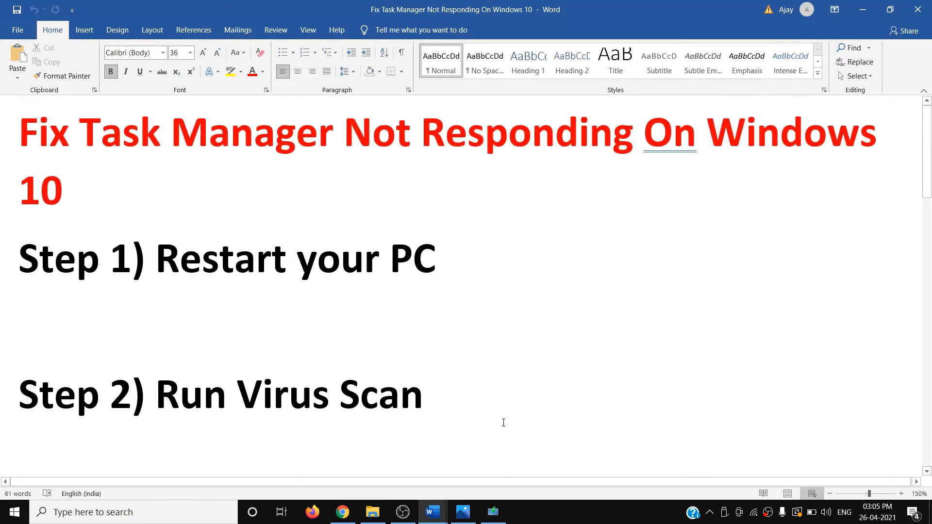
left_click_drag(87, 127, 343, 132)
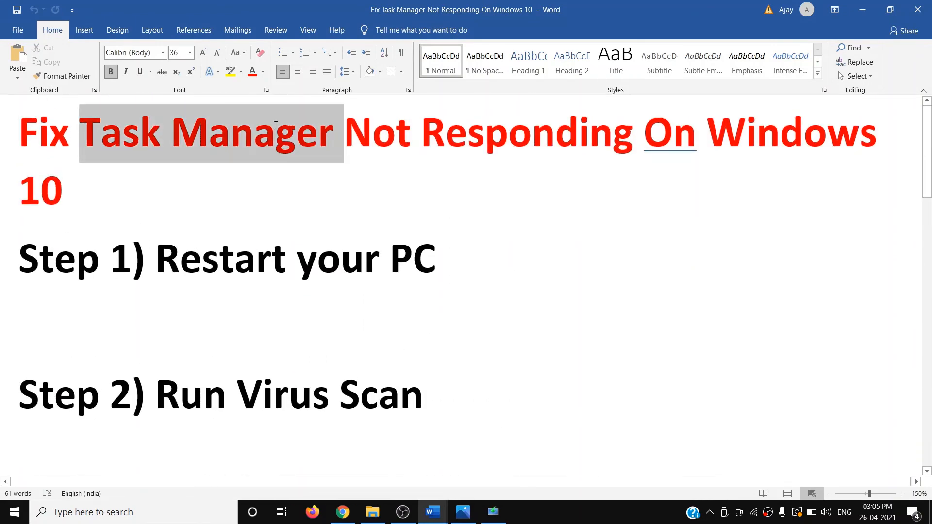
left_click(547, 519)
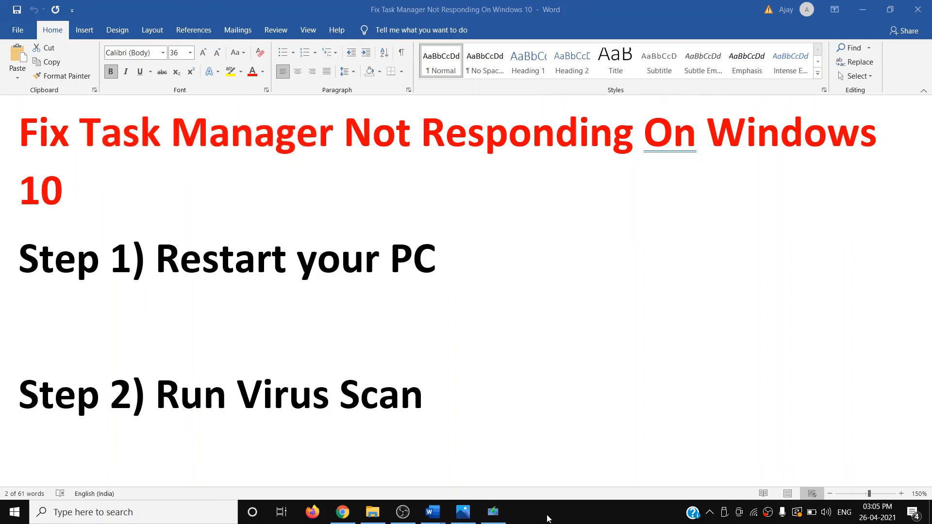